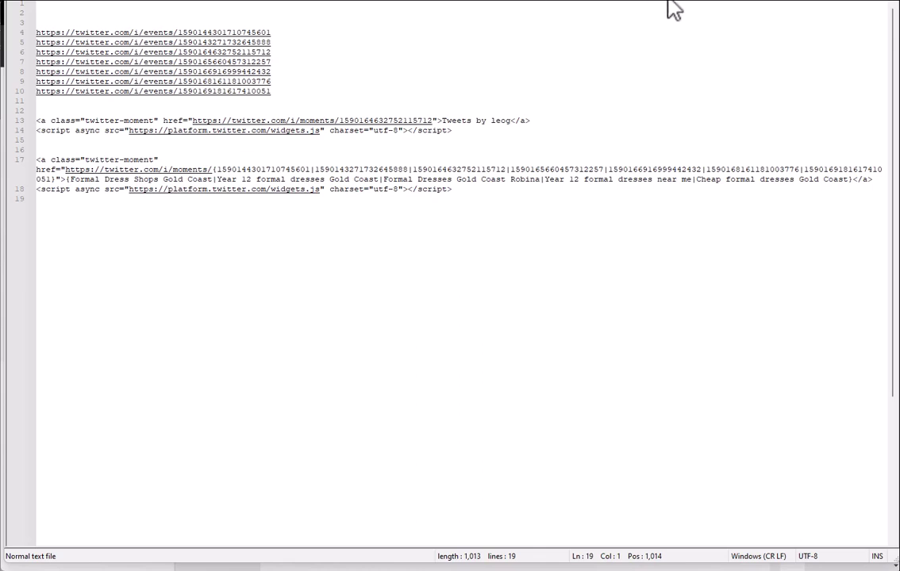
Step: Switch to the Chrome window with the 'Formal Dress Shops Gold Coast' Google results and scroll the listings
{"action": "left_click", "coordinate": [313, 94]}
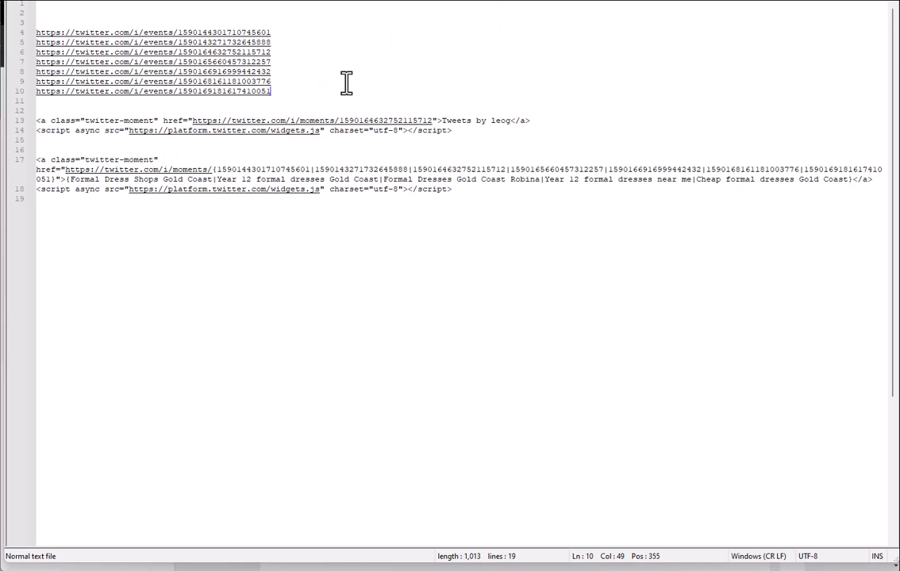
{"action": "key", "text": "super+Tab"}
{"action": "key", "text": "super+Tab"}
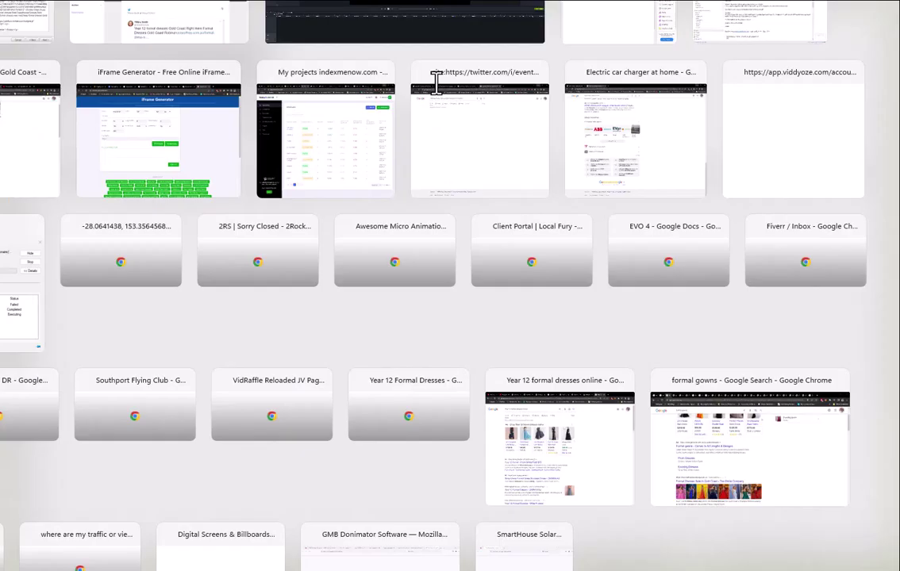
{"action": "key", "text": "super+Tab"}
{"action": "left_click", "coordinate": [435, 92]}
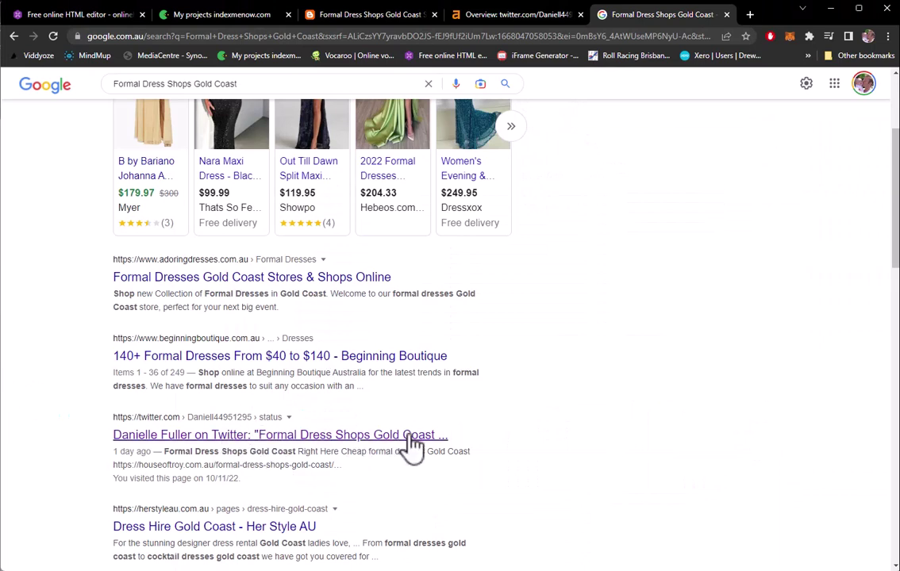
{"action": "scroll", "coordinate": [412, 444], "scroll_direction": "up", "scroll_amount": 2}
{"action": "scroll", "coordinate": [412, 444], "scroll_direction": "down", "scroll_amount": 5}
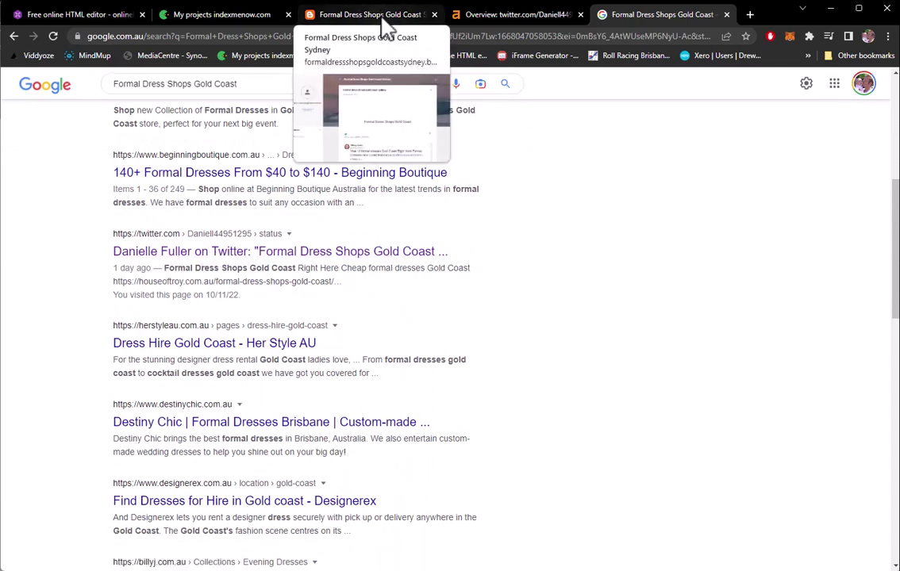
Step: View the Ahrefs overview for the tweet's status URL, showing DR 99 and 0 backlinks
{"action": "left_click", "coordinate": [504, 16]}
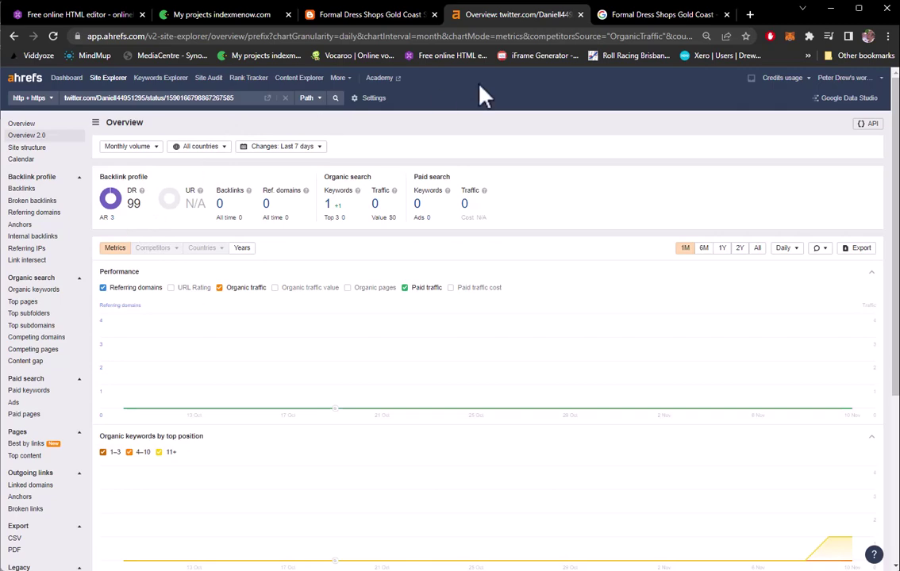
Step: Open the Formal Dress Shops Gold Coast Sydney Blogger post and scroll through its embedded dress tweets
{"action": "left_click", "coordinate": [352, 23]}
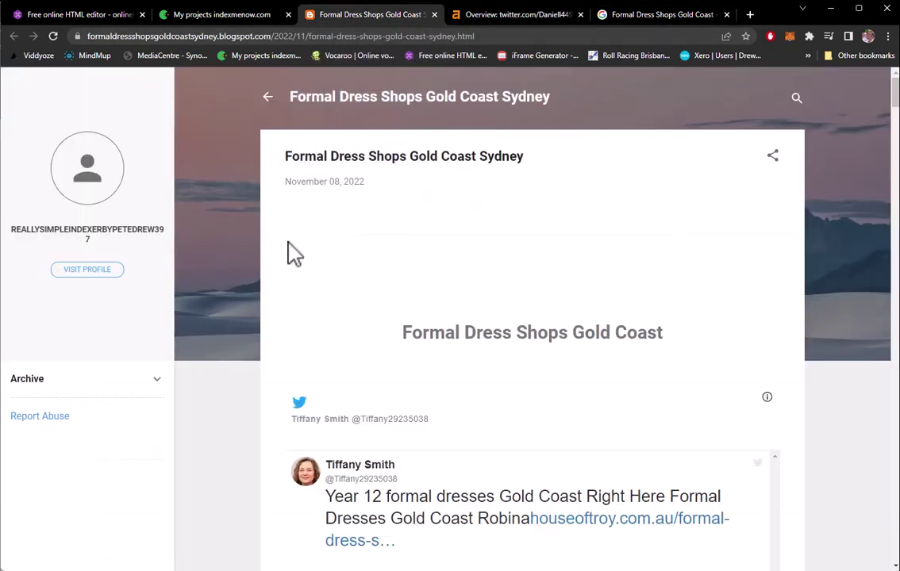
{"action": "scroll", "coordinate": [278, 286], "scroll_direction": "down", "scroll_amount": 3}
{"action": "scroll", "coordinate": [276, 280], "scroll_direction": "up", "scroll_amount": 3}
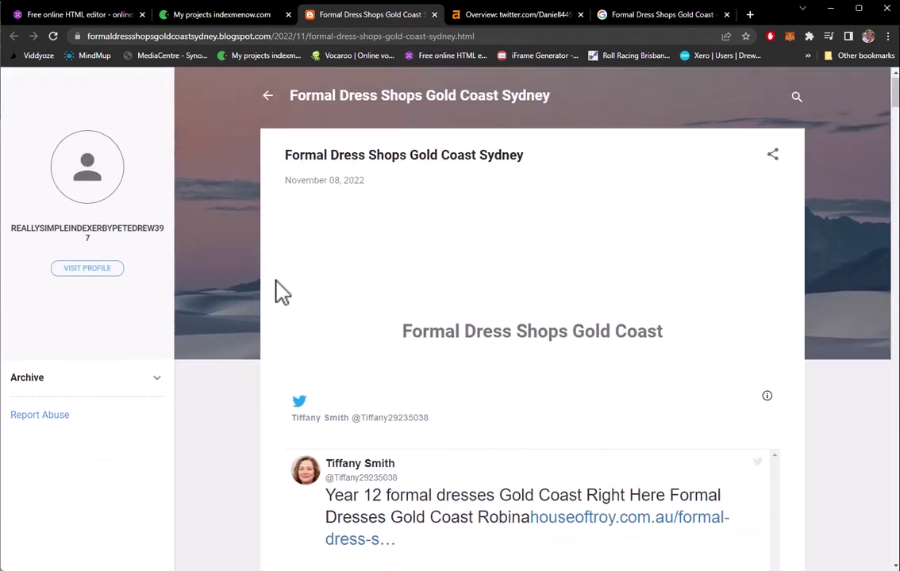
{"action": "scroll", "coordinate": [276, 280], "scroll_direction": "down", "scroll_amount": 3}
{"action": "scroll", "coordinate": [315, 315], "scroll_direction": "down", "scroll_amount": 7}
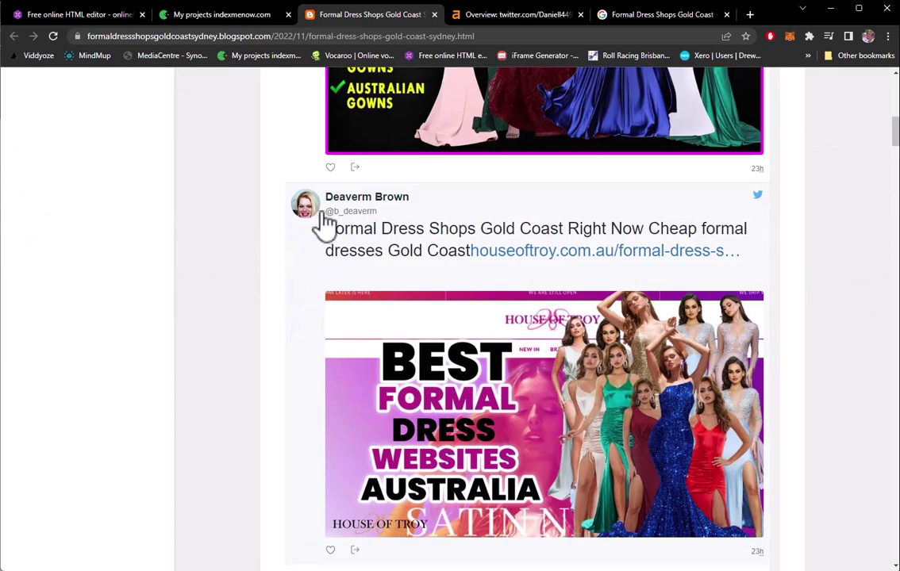
{"action": "scroll", "coordinate": [291, 251], "scroll_direction": "down", "scroll_amount": 5}
{"action": "scroll", "coordinate": [287, 251], "scroll_direction": "down", "scroll_amount": 2}
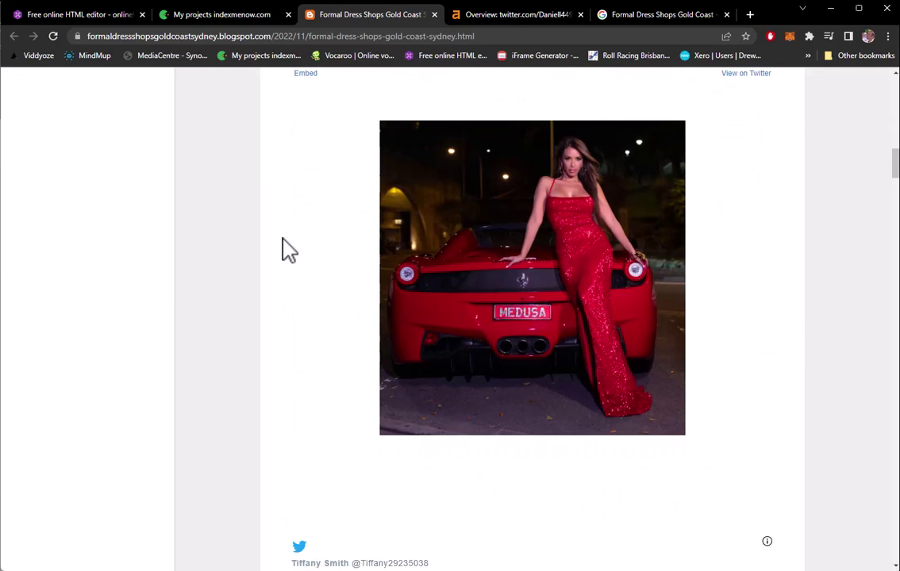
{"action": "scroll", "coordinate": [289, 250], "scroll_direction": "down", "scroll_amount": 5}
{"action": "scroll", "coordinate": [289, 250], "scroll_direction": "down", "scroll_amount": 5}
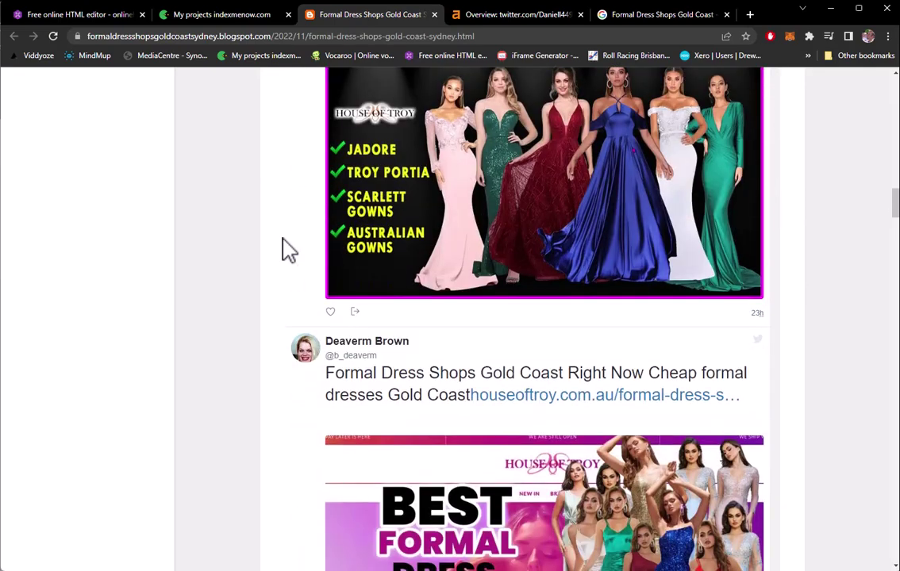
{"action": "scroll", "coordinate": [289, 251], "scroll_direction": "up", "scroll_amount": 4}
{"action": "scroll", "coordinate": [289, 251], "scroll_direction": "up", "scroll_amount": 5}
{"action": "scroll", "coordinate": [289, 251], "scroll_direction": "down", "scroll_amount": 10}
{"action": "scroll", "coordinate": [289, 250], "scroll_direction": "up", "scroll_amount": 9}
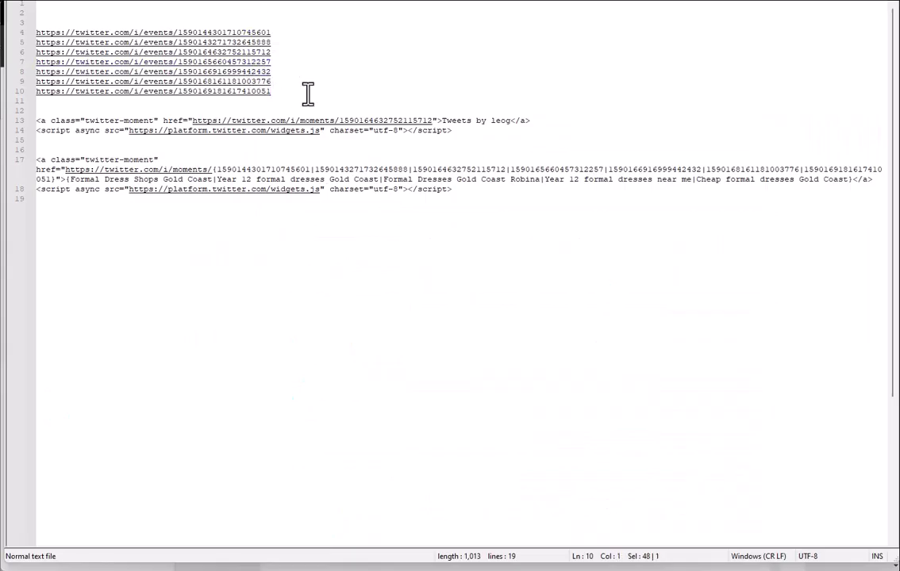
Step: Select the seven Twitter event URLs, then the first moment embed snippet, to review them
{"action": "key", "text": "shift+Home"}
{"action": "key", "text": "shift+Up"}
{"action": "key", "text": "shift+Up"}
{"action": "key", "text": "shift+Up"}
{"action": "key", "text": "shift+Up"}
{"action": "key", "text": "shift+Up"}
{"action": "key", "text": "shift+Up"}
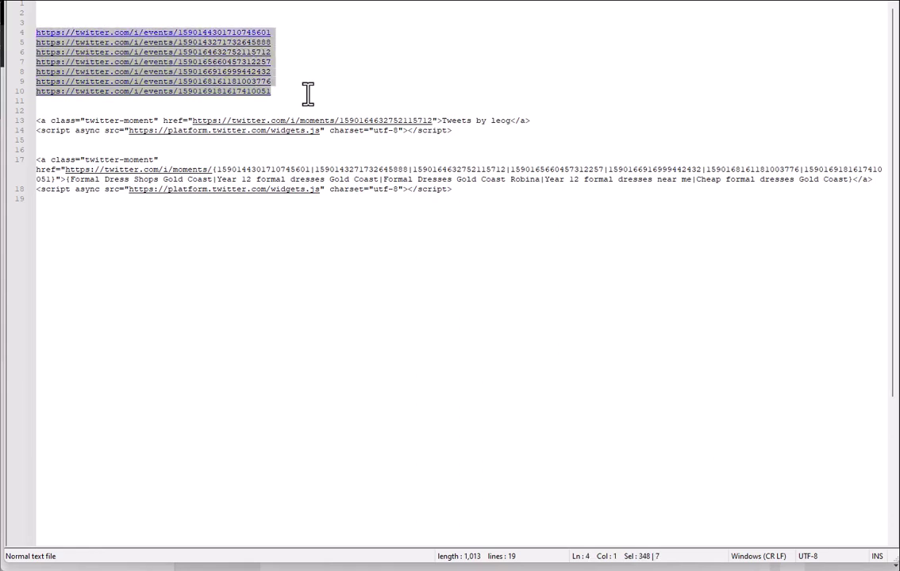
{"action": "left_click", "coordinate": [302, 97]}
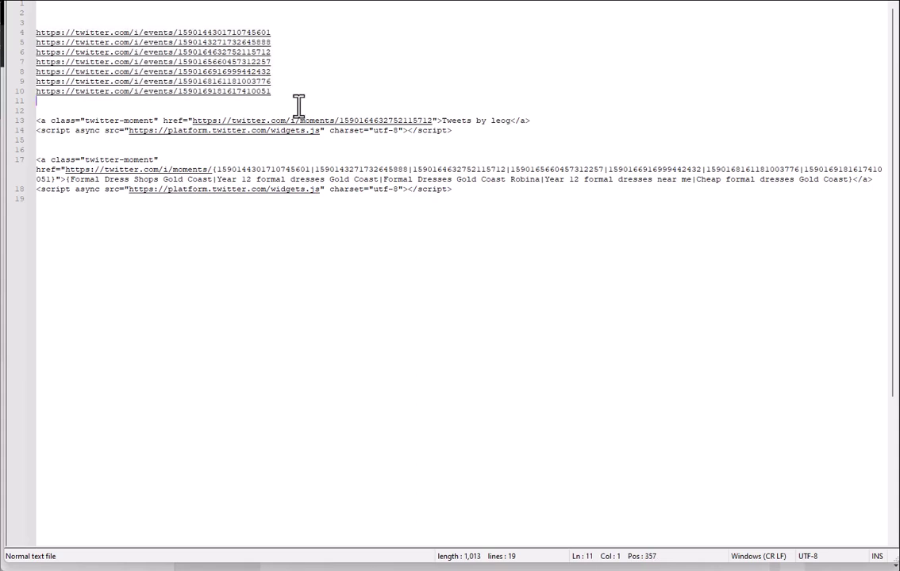
{"action": "key", "text": "Down"}
{"action": "key", "text": "Down"}
{"action": "key", "text": "shift+Down"}
{"action": "key", "text": "shift+Down"}
{"action": "key", "text": "shift+Up"}
{"action": "key", "text": "shift+Up"}
{"action": "left_click", "coordinate": [123, 149]}
{"action": "left_click", "coordinate": [214, 170]}
{"action": "left_click", "coordinate": [433, 121]}
{"action": "key", "text": "shift+Left"}
{"action": "key", "text": "shift+Left"}
{"action": "key", "text": "shift+Left"}
{"action": "key", "text": "shift+Left"}
{"action": "key", "text": "shift+Left"}
{"action": "key", "text": "shift+Left"}
{"action": "key", "text": "shift+Left"}
{"action": "key", "text": "shift+Left"}
{"action": "key", "text": "shift+Left"}
{"action": "key", "text": "shift+Left"}
{"action": "key", "text": "shift+Left"}
{"action": "key", "text": "shift+Left"}
{"action": "key", "text": "shift+Left"}
{"action": "key", "text": "shift+Left"}
{"action": "key", "text": "shift+Left"}
{"action": "key", "text": "shift+Left"}
{"action": "key", "text": "shift+Left"}
{"action": "key", "text": "shift+Left"}
{"action": "key", "text": "shift+Left"}
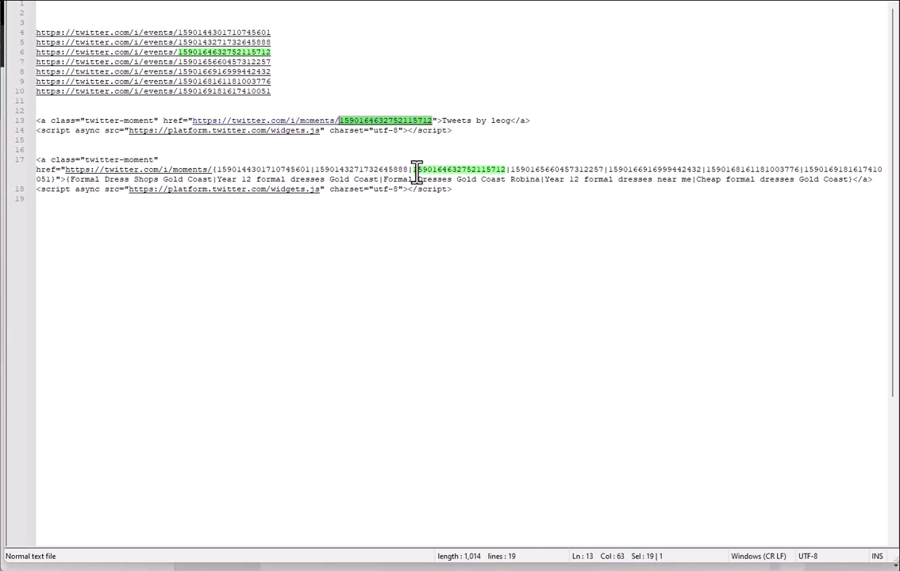
{"action": "left_click", "coordinate": [214, 170]}
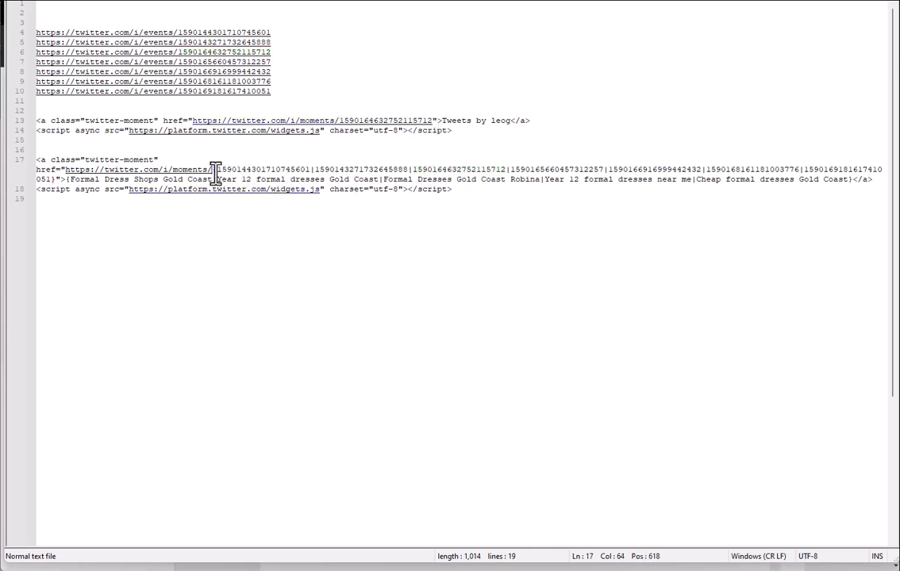
{"action": "key", "text": "shift+Right"}
{"action": "key", "text": "shift+Right"}
{"action": "key", "text": "shift+Right"}
{"action": "key", "text": "shift+Right"}
{"action": "key", "text": "shift+Right"}
{"action": "key", "text": "shift+Right"}
{"action": "key", "text": "shift+Right"}
{"action": "key", "text": "shift+Right"}
{"action": "key", "text": "shift+Right"}
{"action": "key", "text": "shift+Right"}
{"action": "key", "text": "shift+Right"}
{"action": "key", "text": "shift+Right"}
{"action": "key", "text": "shift+Right"}
{"action": "key", "text": "shift+Right"}
{"action": "key", "text": "shift+Right"}
{"action": "key", "text": "shift+Right"}
{"action": "key", "text": "shift+Right"}
{"action": "key", "text": "shift+Right"}
{"action": "key", "text": "shift+Right"}
{"action": "key", "text": "shift+Right"}
{"action": "key", "text": "shift+Right"}
{"action": "key", "text": "shift+Right"}
{"action": "key", "text": "shift+Right"}
{"action": "key", "text": "shift+Right"}
{"action": "key", "text": "shift+Right"}
{"action": "key", "text": "shift+Right"}
{"action": "key", "text": "shift+Right"}
{"action": "key", "text": "shift+Right"}
{"action": "key", "text": "shift+Right"}
{"action": "key", "text": "shift+Right"}
{"action": "key", "text": "shift+Right"}
{"action": "key", "text": "shift+Right"}
{"action": "key", "text": "shift+Right"}
{"action": "key", "text": "shift+Right"}
{"action": "key", "text": "shift+Right"}
{"action": "key", "text": "shift+Right"}
{"action": "key", "text": "shift+Right"}
{"action": "key", "text": "shift+Right"}
{"action": "key", "text": "shift+Right"}
{"action": "key", "text": "shift+Right"}
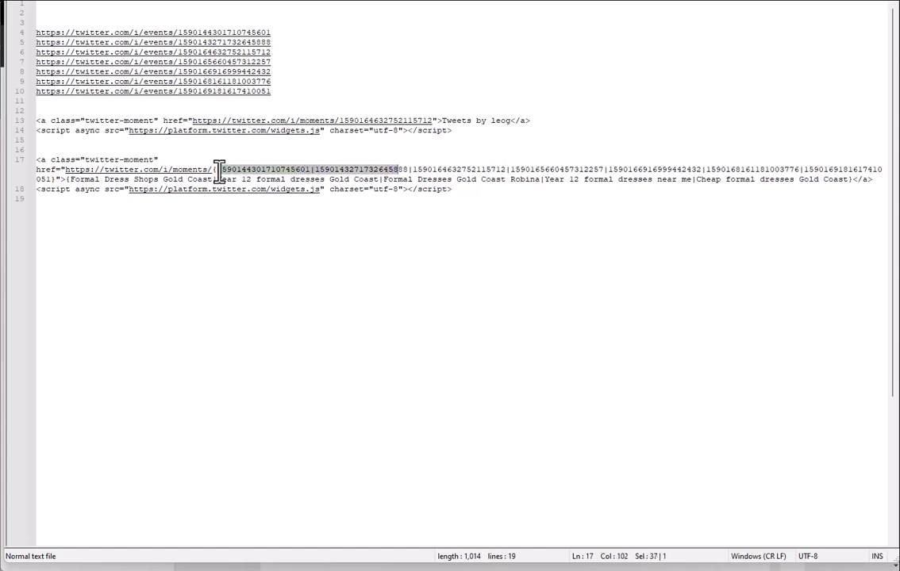
{"action": "key", "text": "shift+Right"}
{"action": "key", "text": "shift+Right"}
{"action": "key", "text": "shift+Right"}
{"action": "key", "text": "shift+Right"}
{"action": "key", "text": "shift+Right"}
{"action": "key", "text": "shift+Right"}
{"action": "key", "text": "shift+Right"}
{"action": "key", "text": "shift+Right"}
{"action": "key", "text": "shift+Right"}
{"action": "key", "text": "shift+Right"}
{"action": "key", "text": "shift+Right"}
{"action": "key", "text": "shift+Right"}
{"action": "key", "text": "shift+Right"}
{"action": "key", "text": "shift+Right"}
{"action": "key", "text": "shift+Right"}
{"action": "key", "text": "shift+Right"}
{"action": "key", "text": "shift+Right"}
{"action": "key", "text": "shift+Right"}
{"action": "key", "text": "shift+Right"}
{"action": "key", "text": "shift+Right"}
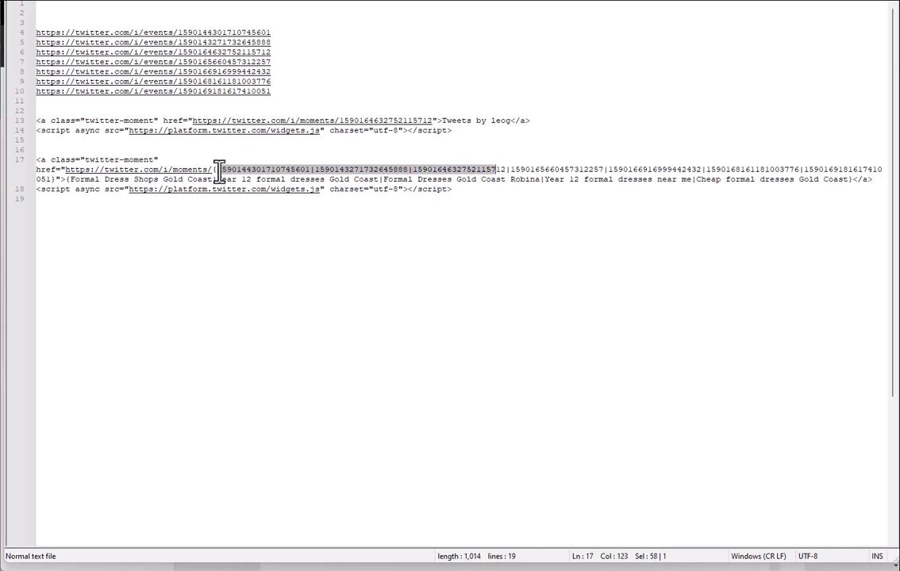
{"action": "key", "text": "shift+Right"}
{"action": "key", "text": "shift+Right"}
{"action": "key", "text": "shift+Right"}
{"action": "key", "text": "shift+Right"}
{"action": "key", "text": "shift+Right"}
{"action": "key", "text": "shift+Right"}
{"action": "key", "text": "shift+Right"}
{"action": "key", "text": "shift+Right"}
{"action": "key", "text": "shift+Right"}
{"action": "key", "text": "shift+Right"}
{"action": "key", "text": "shift+Right"}
{"action": "key", "text": "shift+Right"}
{"action": "key", "text": "shift+Right"}
{"action": "key", "text": "shift+Right"}
{"action": "key", "text": "shift+Right"}
{"action": "key", "text": "shift+Right"}
{"action": "key", "text": "shift+Right"}
{"action": "key", "text": "shift+Right"}
{"action": "key", "text": "shift+Right"}
{"action": "key", "text": "shift+Right"}
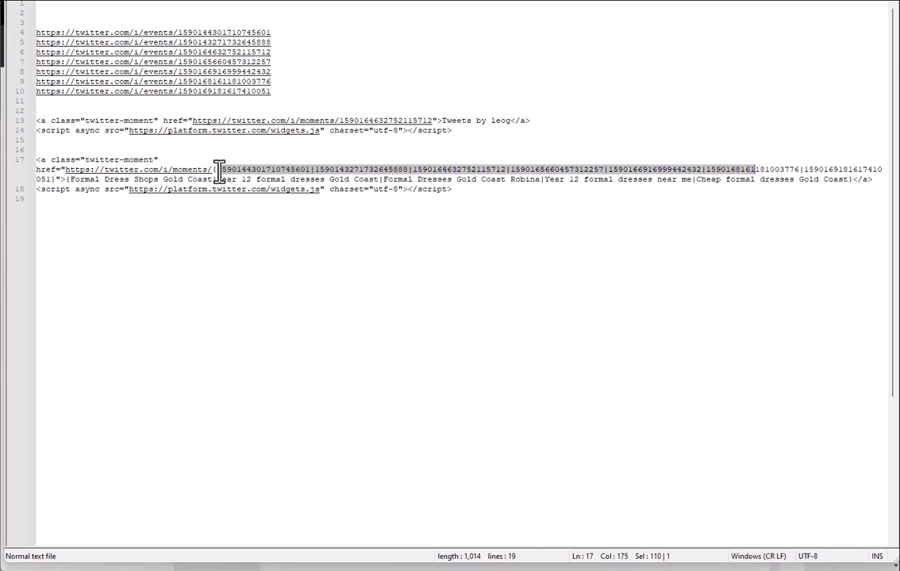
{"action": "key", "text": "shift+Left"}
{"action": "key", "text": "shift+Left"}
{"action": "key", "text": "shift+Left"}
{"action": "key", "text": "shift+Left"}
{"action": "key", "text": "shift+Left"}
{"action": "key", "text": "shift+Left"}
{"action": "key", "text": "shift+Left"}
{"action": "key", "text": "shift+Left"}
{"action": "key", "text": "shift+Left"}
{"action": "key", "text": "shift+Left"}
{"action": "key", "text": "shift+Left"}
{"action": "key", "text": "shift+Left"}
{"action": "key", "text": "shift+Left"}
{"action": "key", "text": "shift+Left"}
{"action": "key", "text": "shift+Left"}
{"action": "key", "text": "shift+Left"}
{"action": "key", "text": "shift+Left"}
{"action": "key", "text": "shift+Left"}
{"action": "key", "text": "shift+Left"}
{"action": "key", "text": "shift+Left"}
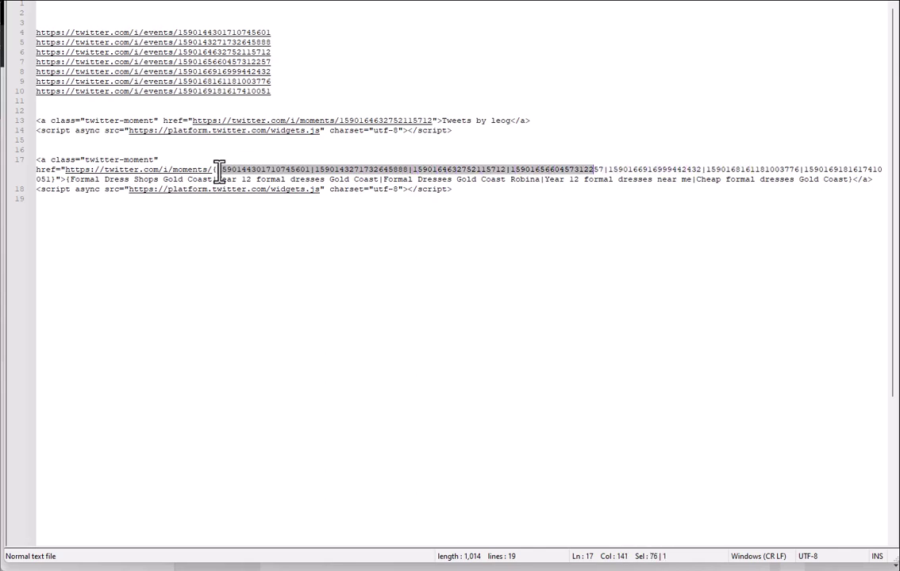
{"action": "key", "text": "shift+Left"}
{"action": "key", "text": "shift+Left"}
{"action": "key", "text": "shift+Left"}
{"action": "key", "text": "shift+Left"}
{"action": "key", "text": "shift+Left"}
{"action": "key", "text": "shift+Left"}
{"action": "key", "text": "shift+Left"}
{"action": "key", "text": "shift+Left"}
{"action": "key", "text": "shift+Left"}
{"action": "key", "text": "shift+Left"}
{"action": "key", "text": "shift+Left"}
{"action": "key", "text": "shift+Left"}
{"action": "key", "text": "shift+Left"}
{"action": "key", "text": "shift+Left"}
{"action": "key", "text": "shift+Left"}
{"action": "key", "text": "shift+Left"}
{"action": "key", "text": "shift+Left"}
{"action": "key", "text": "shift+Left"}
{"action": "key", "text": "shift+Left"}
{"action": "key", "text": "shift+Left"}
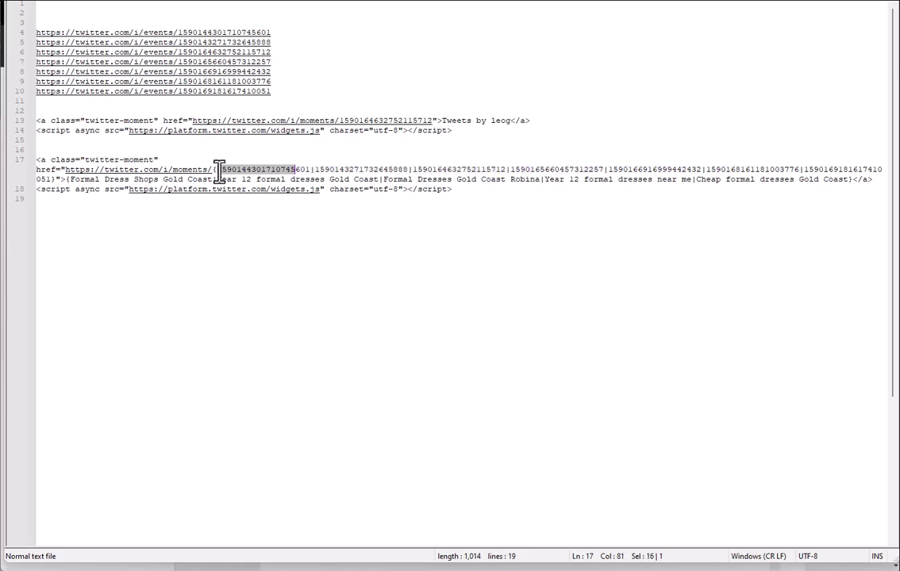
{"action": "key", "text": "Home"}
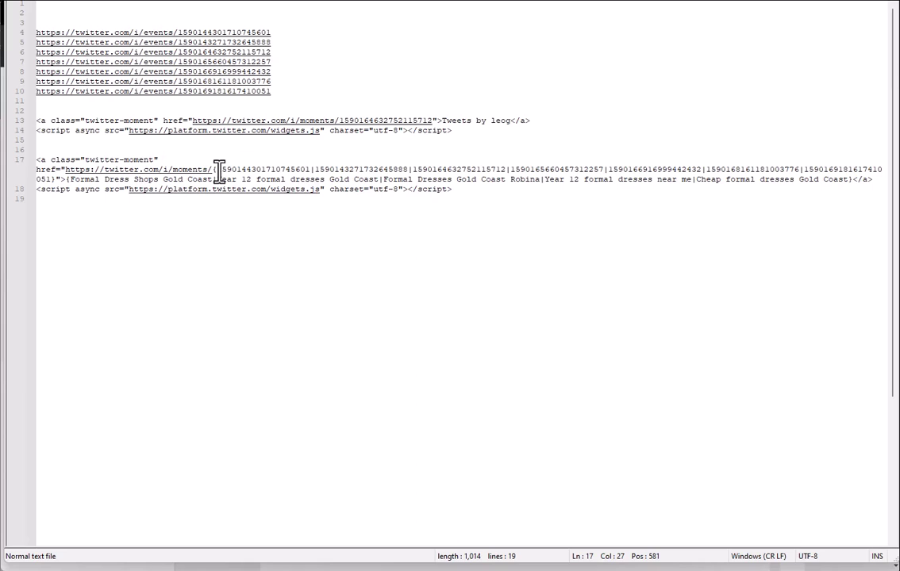
{"action": "left_click", "coordinate": [443, 121]}
{"action": "key", "text": "shift+Right"}
{"action": "key", "text": "shift+Right"}
{"action": "key", "text": "shift+Right"}
{"action": "key", "text": "shift+Right"}
{"action": "key", "text": "shift+Right"}
{"action": "key", "text": "shift+Right"}
{"action": "key", "text": "shift+Right"}
{"action": "key", "text": "shift+Right"}
{"action": "key", "text": "shift+Right"}
{"action": "key", "text": "shift+Right"}
{"action": "key", "text": "shift+Right"}
{"action": "key", "text": "shift+Right"}
{"action": "key", "text": "shift+Right"}
{"action": "key", "text": "shift+Right"}
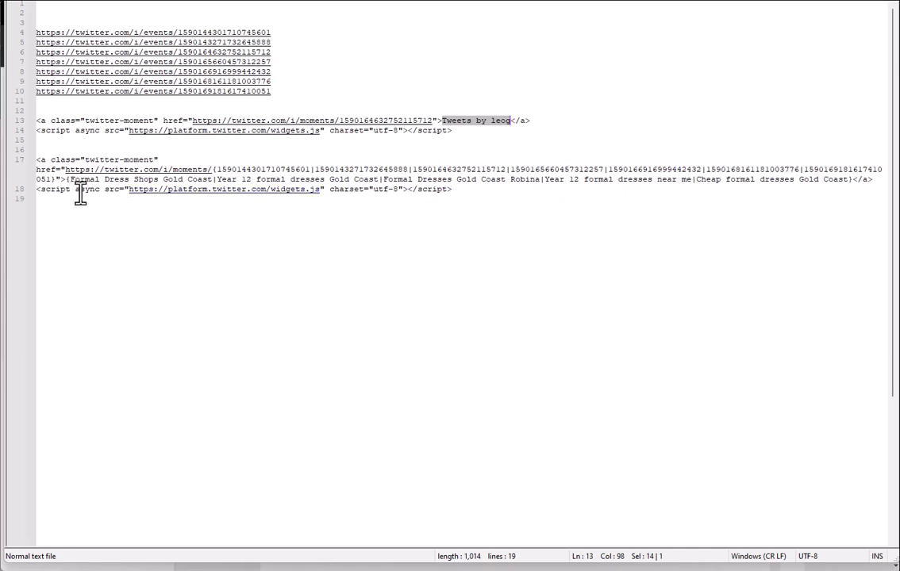
Step: Reselect the first embed's anchor text, then select the whole anchor-text spintax without the stray bracket
{"action": "left_click", "coordinate": [445, 123]}
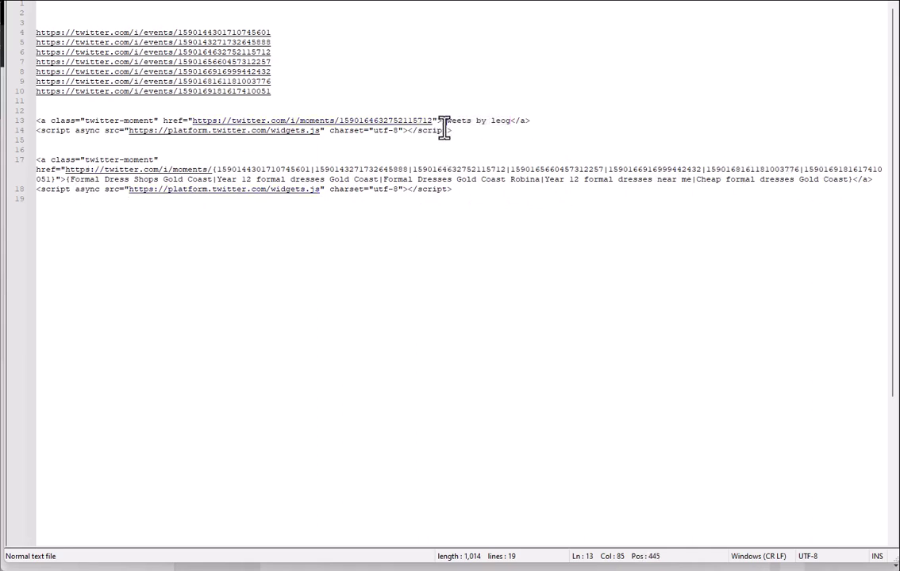
{"action": "key", "text": "Left"}
{"action": "key", "text": "shift+ctrl+Right"}
{"action": "key", "text": "shift+ctrl+Right"}
{"action": "key", "text": "shift+ctrl+Right"}
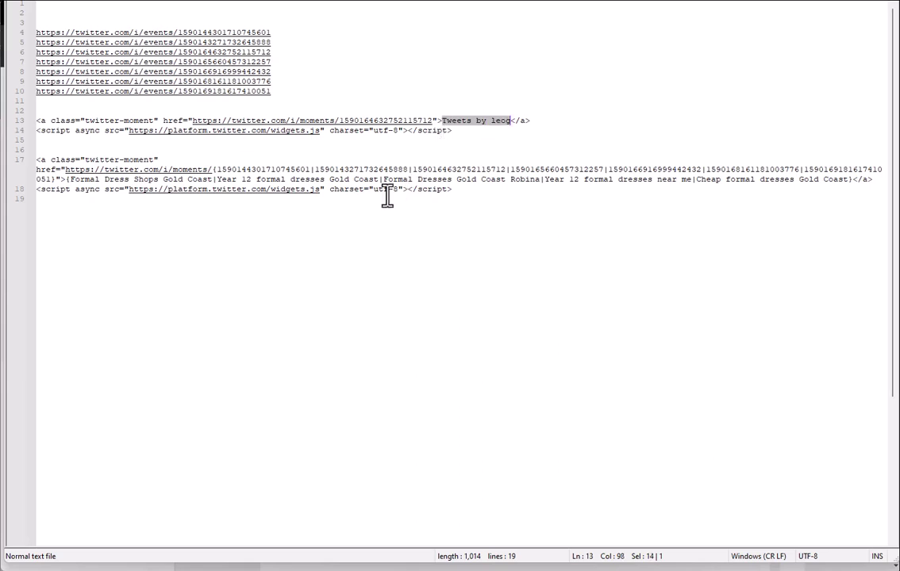
{"action": "left_click", "coordinate": [75, 181]}
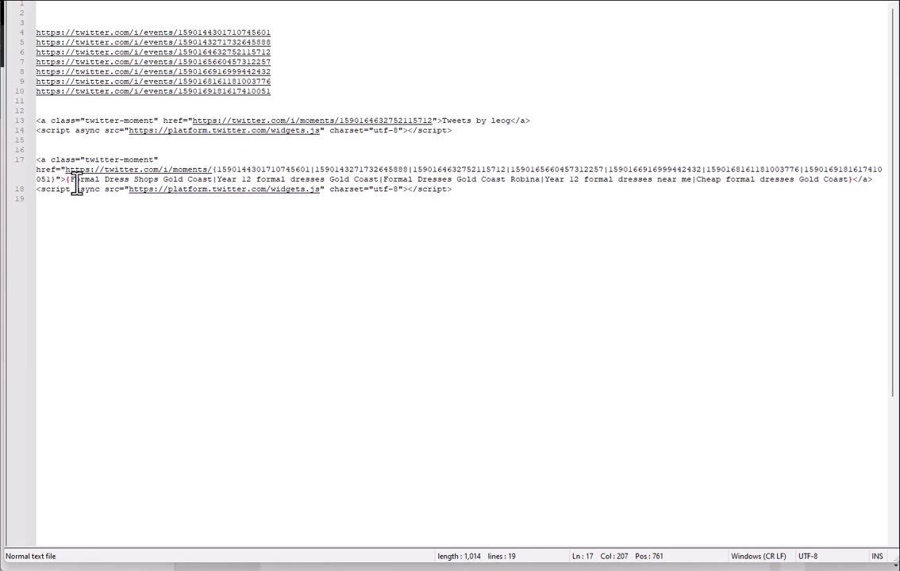
{"action": "key", "text": "shift+ctrl+Right"}
{"action": "key", "text": "shift+ctrl+Right"}
{"action": "key", "text": "shift+ctrl+Right"}
{"action": "key", "text": "shift+ctrl+Right"}
{"action": "key", "text": "shift+ctrl+Right"}
{"action": "key", "text": "shift+ctrl+Right"}
{"action": "key", "text": "shift+ctrl+Right"}
{"action": "key", "text": "shift+ctrl+Right"}
{"action": "key", "text": "shift+ctrl+Right"}
{"action": "key", "text": "shift+ctrl+Right"}
{"action": "key", "text": "shift+ctrl+Right"}
{"action": "key", "text": "shift+ctrl+Right"}
{"action": "key", "text": "shift+ctrl+Right"}
{"action": "key", "text": "shift+ctrl+Right"}
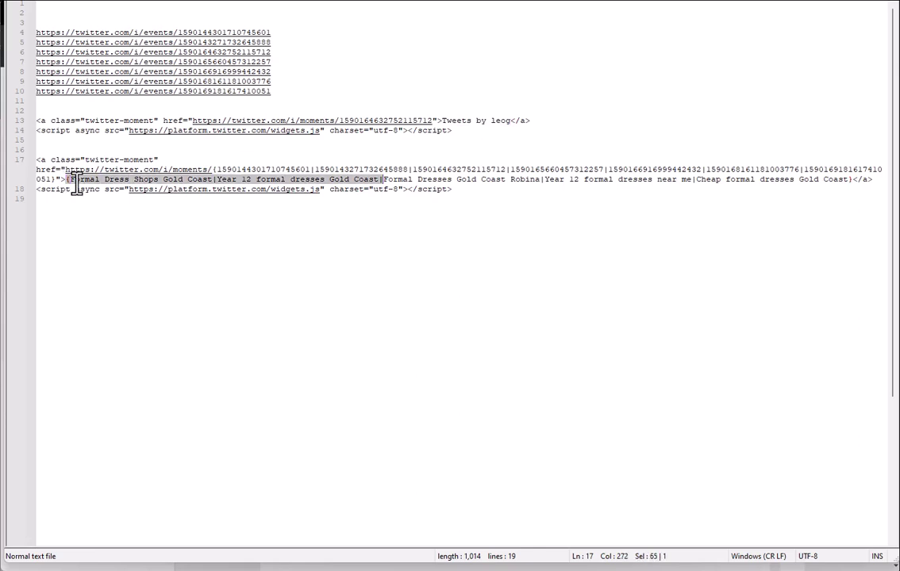
{"action": "key", "text": "shift+ctrl+Right"}
{"action": "key", "text": "shift+ctrl+Right"}
{"action": "key", "text": "shift+ctrl+Right"}
{"action": "key", "text": "shift+ctrl+Right"}
{"action": "key", "text": "shift+ctrl+Right"}
{"action": "key", "text": "shift+ctrl+Right"}
{"action": "key", "text": "shift+ctrl+Right"}
{"action": "key", "text": "shift+ctrl+Right"}
{"action": "key", "text": "shift+ctrl+Right"}
{"action": "key", "text": "shift+ctrl+Right"}
{"action": "key", "text": "shift+ctrl+Right"}
{"action": "key", "text": "shift+ctrl+Right"}
{"action": "key", "text": "shift+ctrl+Right"}
{"action": "key", "text": "shift+ctrl+Right"}
{"action": "key", "text": "shift+ctrl+Right"}
{"action": "key", "text": "shift+ctrl+Right"}
{"action": "key", "text": "shift+ctrl+Right"}
{"action": "key", "text": "shift+ctrl+Right"}
{"action": "key", "text": "shift+ctrl+Right"}
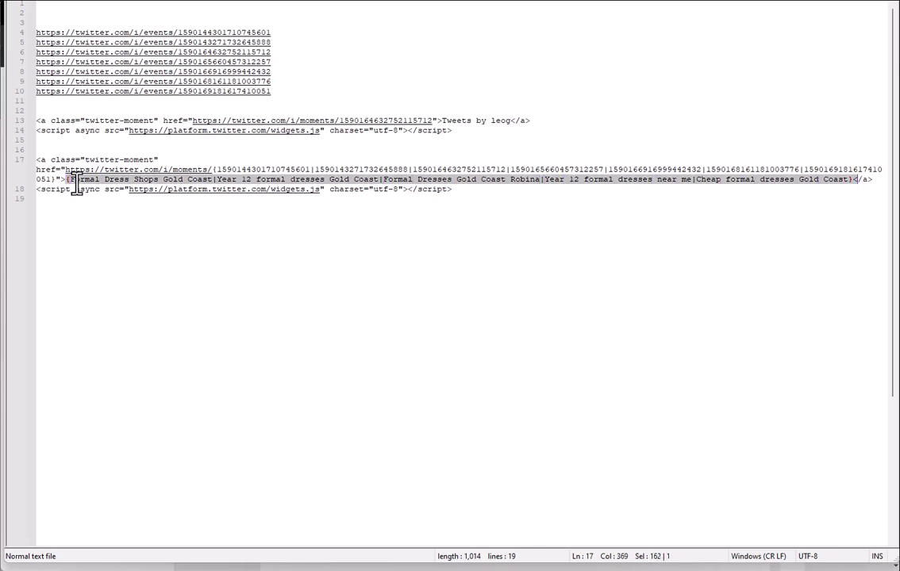
{"action": "key", "text": "shift+Left"}
Step: Switch back to Chrome and bring up the blog post in the online HTML editor
{"action": "key", "text": "alt+Tab"}
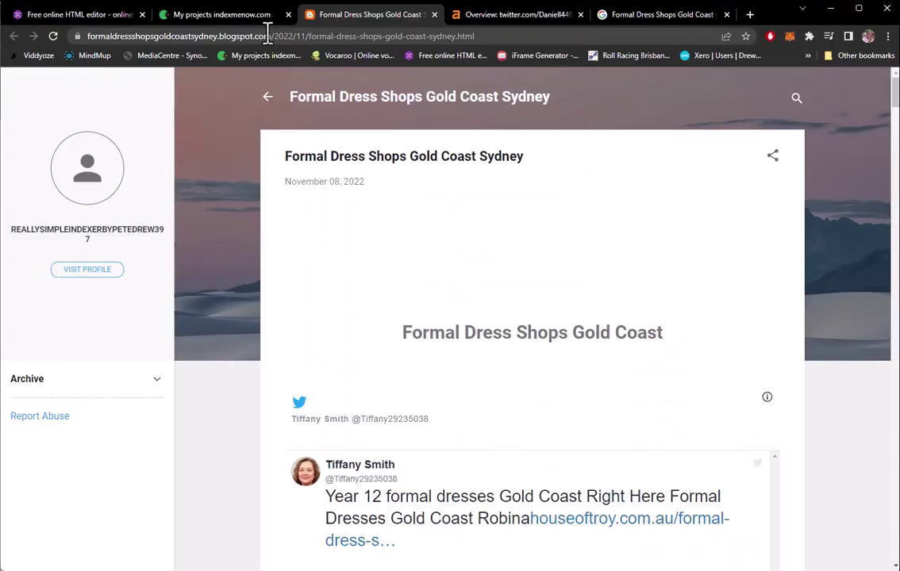
{"action": "left_click", "coordinate": [67, 16]}
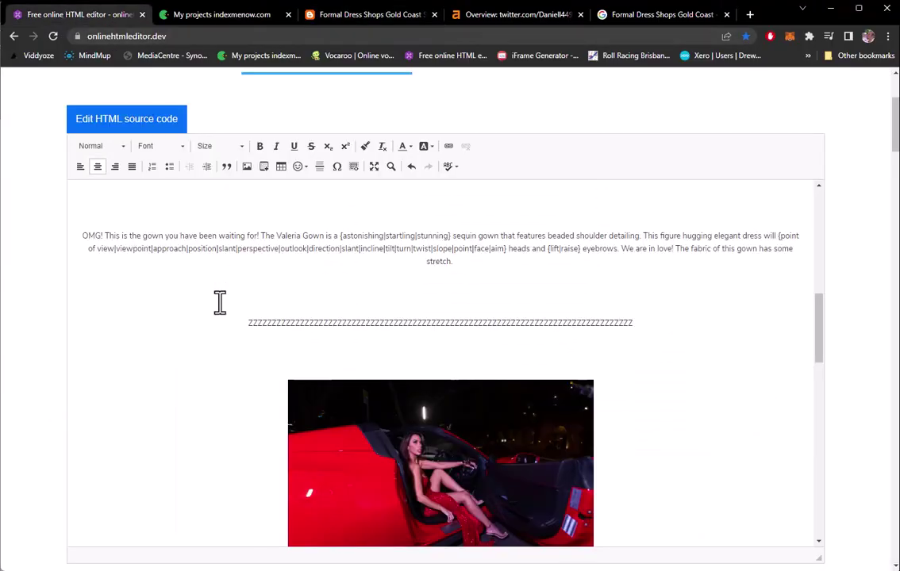
{"action": "scroll", "coordinate": [169, 292], "scroll_direction": "up", "scroll_amount": 4}
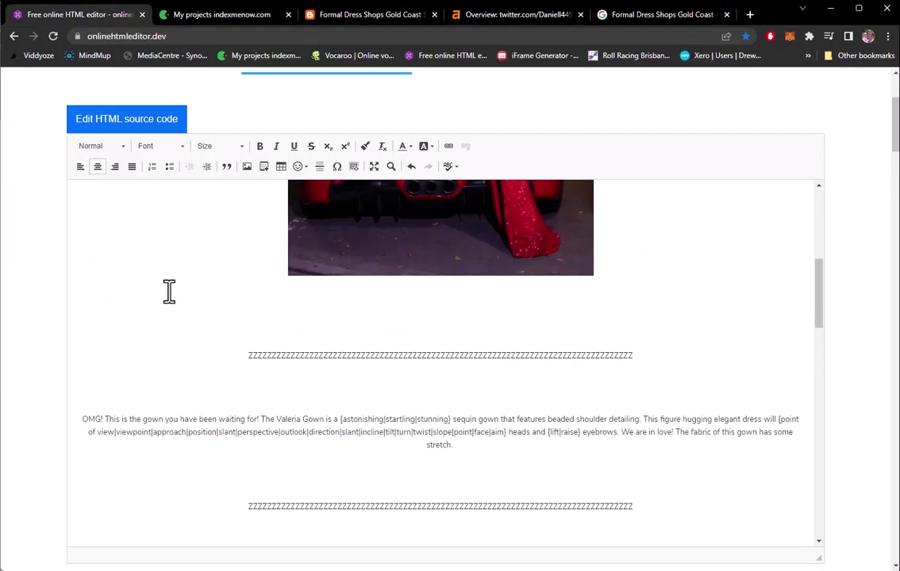
{"action": "scroll", "coordinate": [169, 291], "scroll_direction": "up", "scroll_amount": 5}
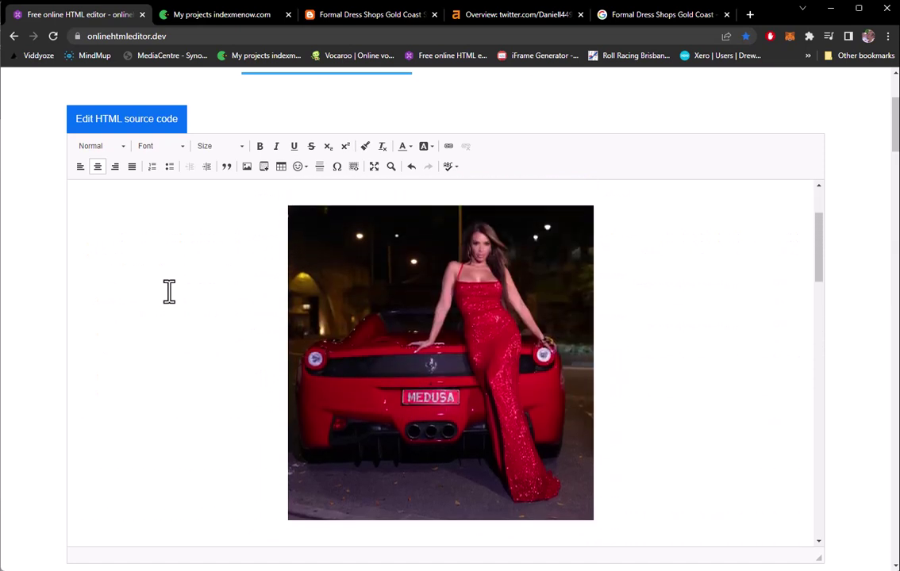
{"action": "scroll", "coordinate": [169, 291], "scroll_direction": "up", "scroll_amount": 3}
{"action": "scroll", "coordinate": [169, 291], "scroll_direction": "down", "scroll_amount": 4}
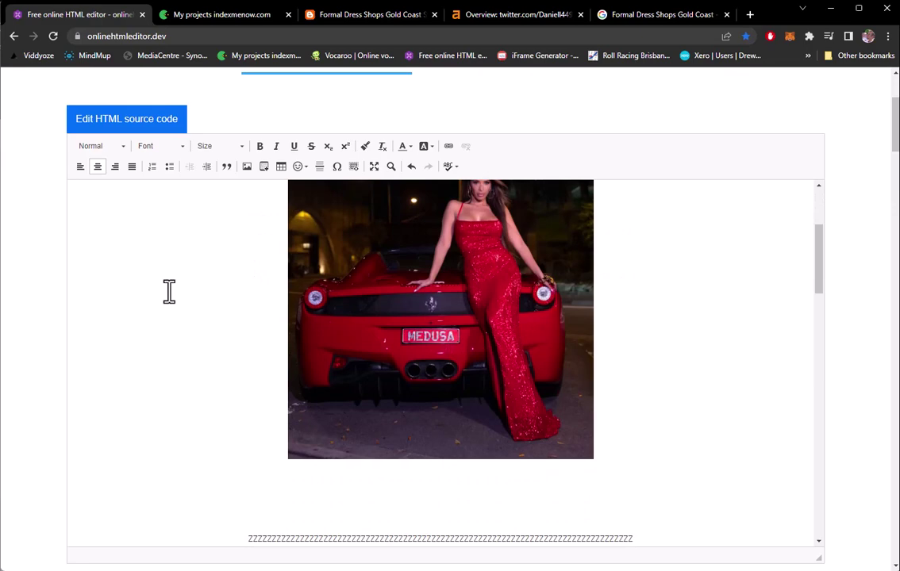
{"action": "scroll", "coordinate": [169, 292], "scroll_direction": "down", "scroll_amount": 10}
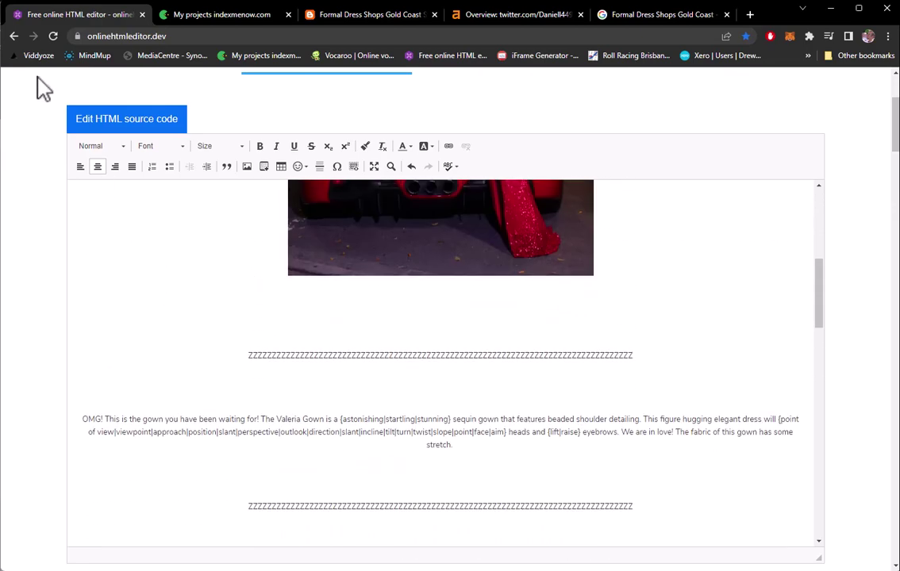
Step: Select the Z placeholder on line 9 of the HTML source, then the spintax moment embed in Notepad++
{"action": "left_click", "coordinate": [90, 116]}
{"action": "scroll", "coordinate": [361, 351], "scroll_direction": "down", "scroll_amount": 3}
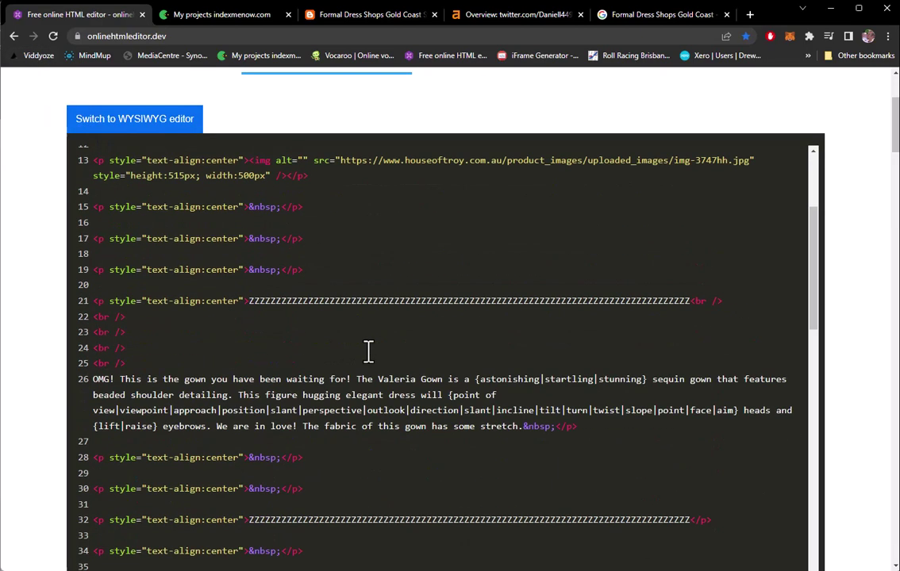
{"action": "scroll", "coordinate": [367, 351], "scroll_direction": "down", "scroll_amount": 7}
{"action": "scroll", "coordinate": [368, 352], "scroll_direction": "up", "scroll_amount": 10}
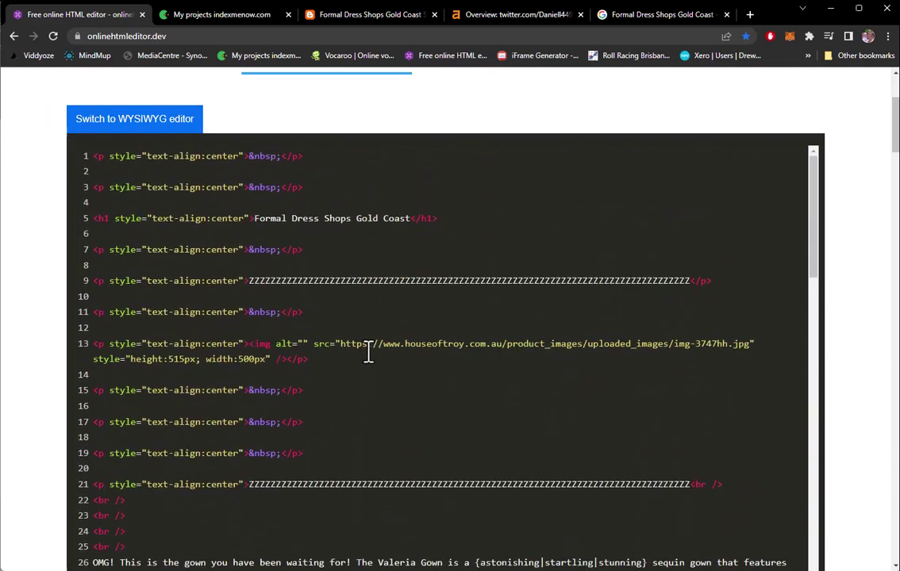
{"action": "left_click", "coordinate": [151, 122]}
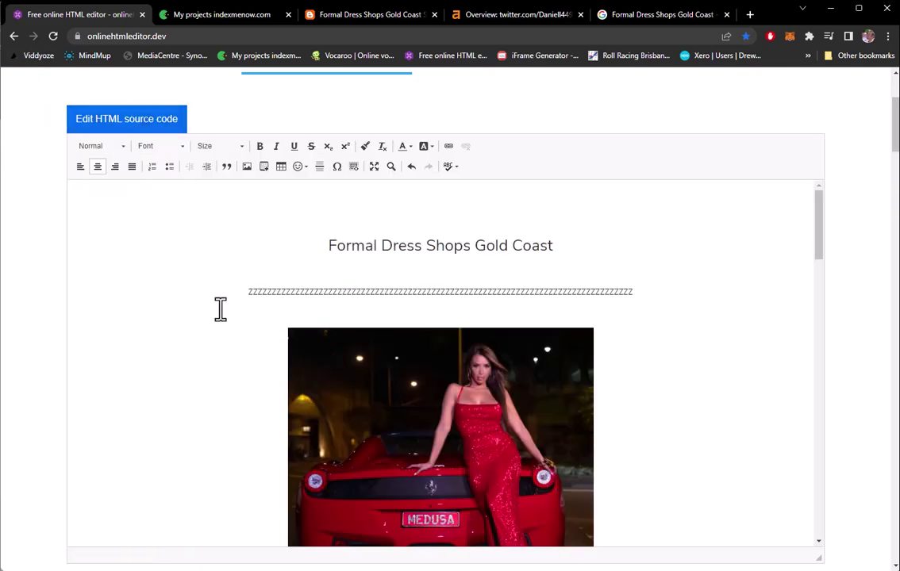
{"action": "scroll", "coordinate": [221, 309], "scroll_direction": "down", "scroll_amount": 5}
{"action": "scroll", "coordinate": [221, 310], "scroll_direction": "up", "scroll_amount": 5}
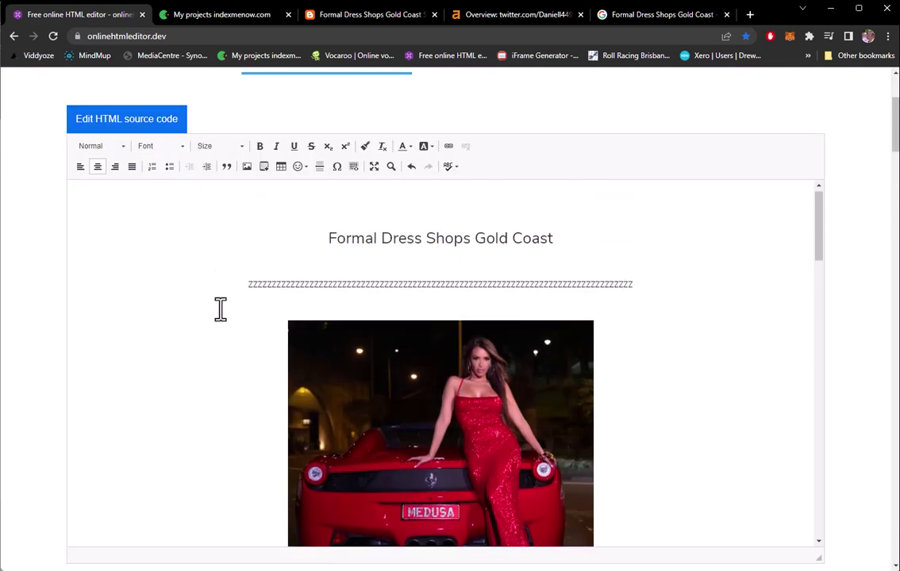
{"action": "double_click", "coordinate": [331, 294]}
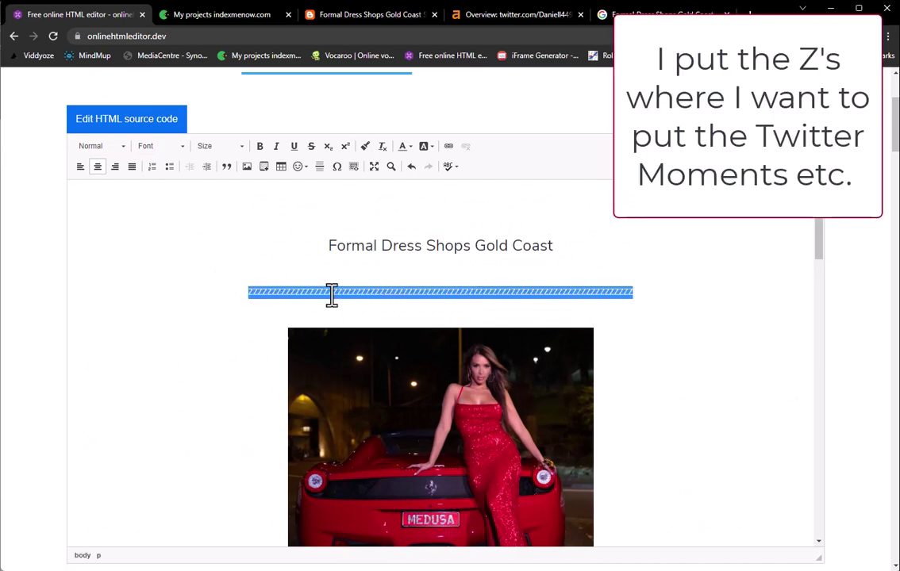
{"action": "left_click", "coordinate": [113, 123]}
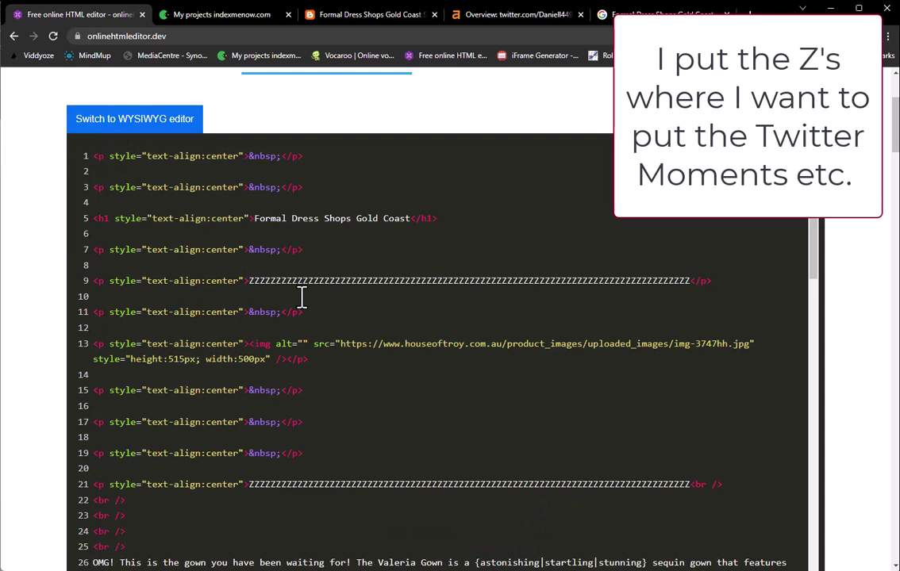
{"action": "double_click", "coordinate": [270, 281]}
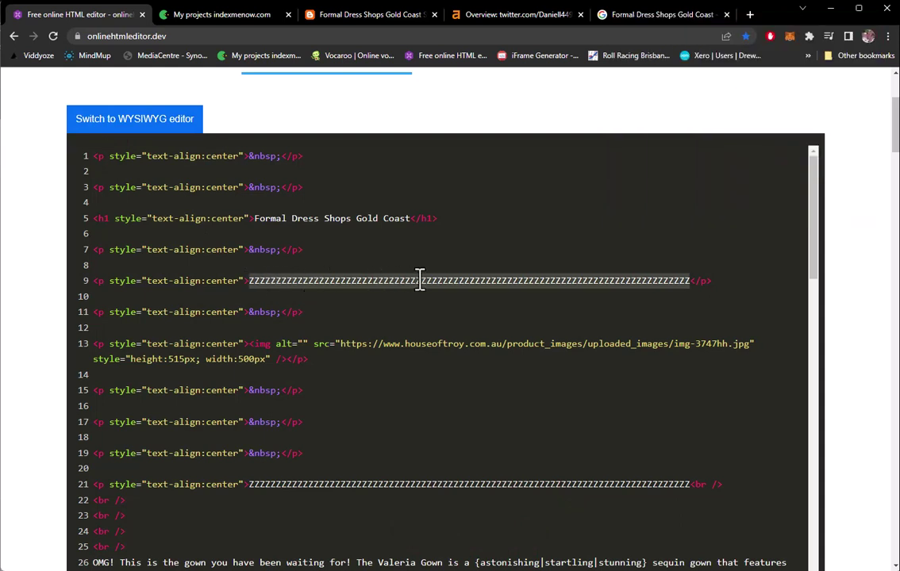
{"action": "key", "text": "alt+Tab"}
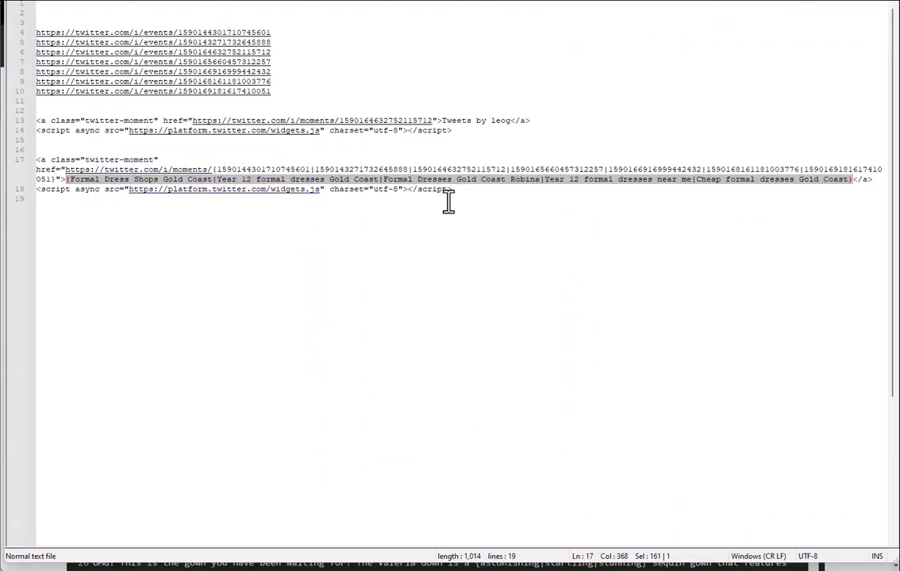
{"action": "left_click_drag", "start_coordinate": [463, 195], "coordinate": [24, 155]}
Step: Back in the HTML editor, switch to the visual view and select the z placeholder line under the title
{"action": "key", "text": "alt+Tab"}
{"action": "left_click", "coordinate": [14, 168]}
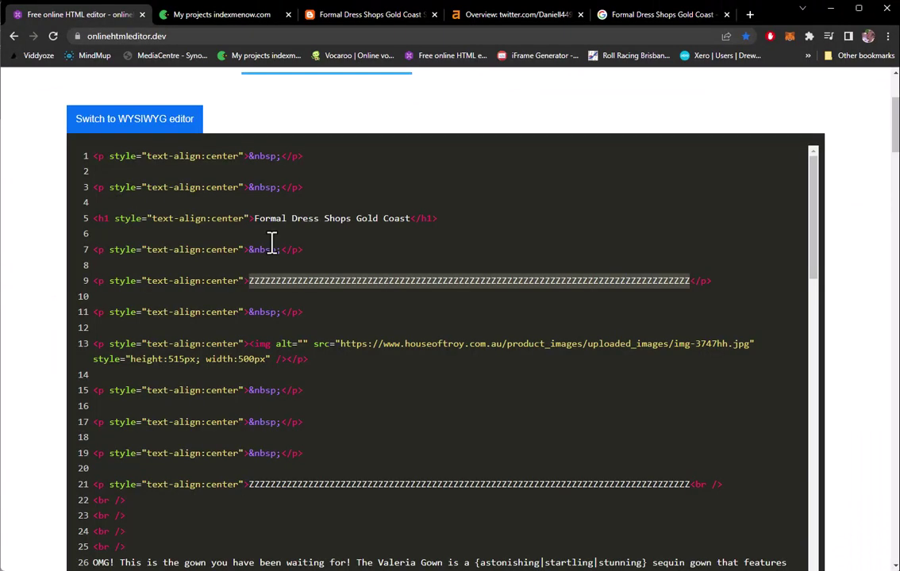
{"action": "left_click", "coordinate": [148, 122]}
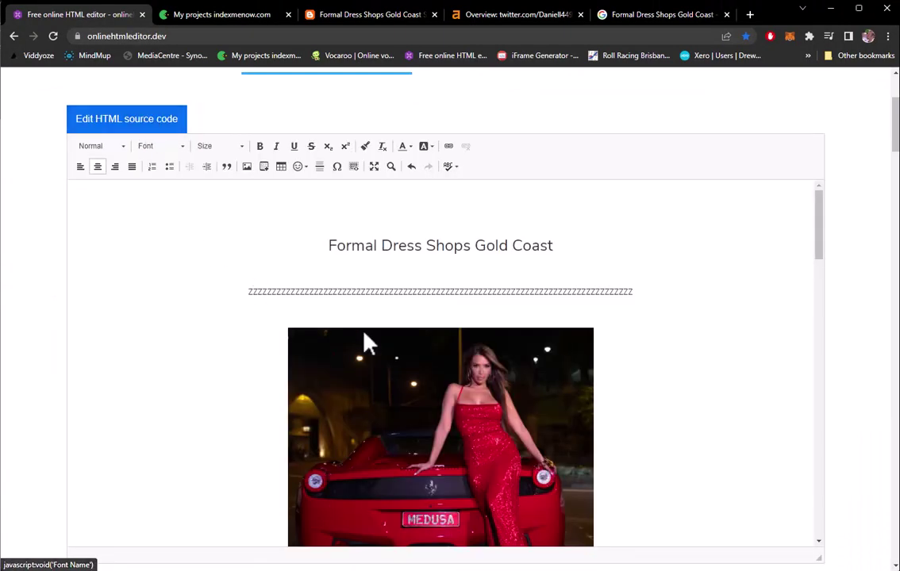
{"action": "left_click_drag", "start_coordinate": [224, 290], "coordinate": [695, 294]}
Step: Scroll through the post's content, then bring up the IndexMeNow projects list
{"action": "scroll", "coordinate": [645, 326], "scroll_direction": "down", "scroll_amount": 10}
{"action": "scroll", "coordinate": [645, 326], "scroll_direction": "down", "scroll_amount": 5}
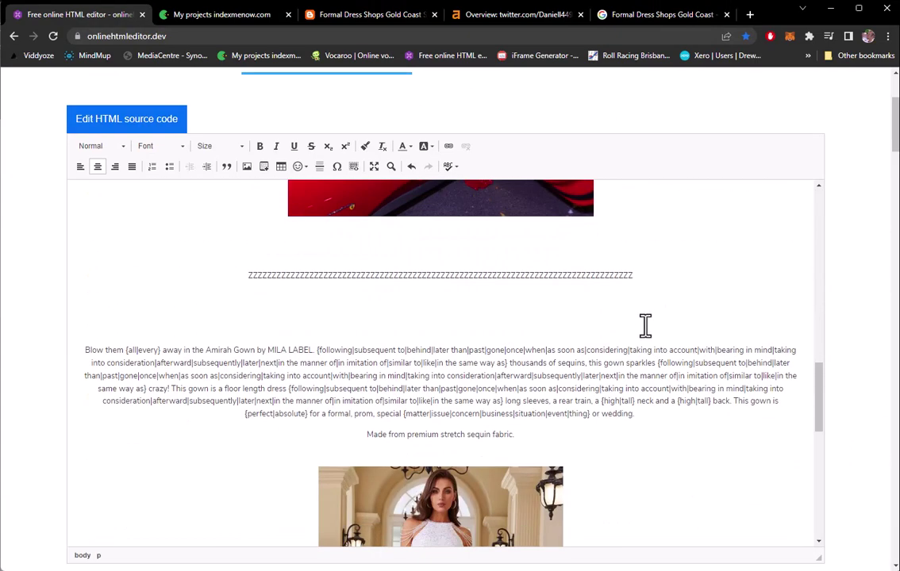
{"action": "scroll", "coordinate": [646, 326], "scroll_direction": "up", "scroll_amount": 3}
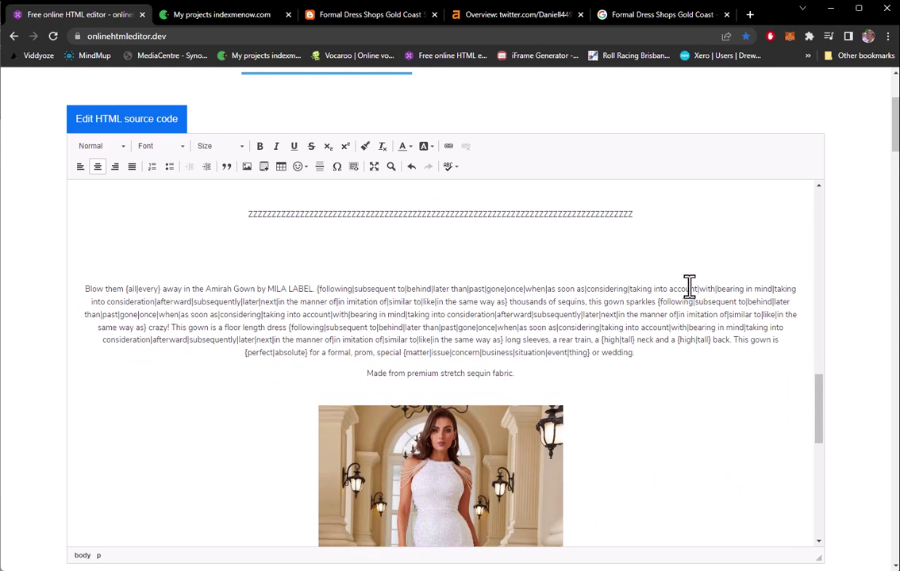
{"action": "scroll", "coordinate": [662, 334], "scroll_direction": "up", "scroll_amount": 6}
{"action": "scroll", "coordinate": [662, 334], "scroll_direction": "up", "scroll_amount": 10}
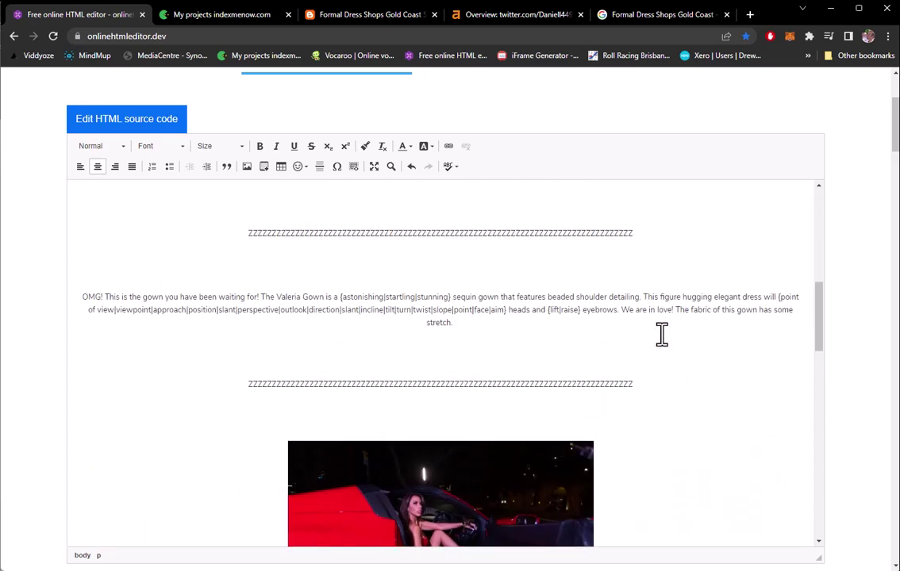
{"action": "left_click", "coordinate": [220, 18]}
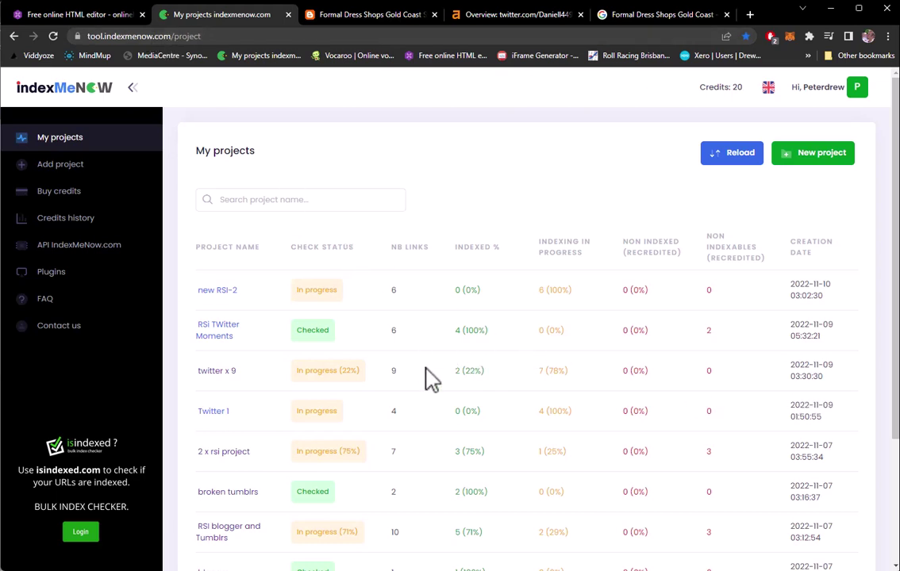
Step: Scroll the IndexMeNow My projects table down and back up to review all 10 projects
{"action": "scroll", "coordinate": [431, 378], "scroll_direction": "down", "scroll_amount": 3}
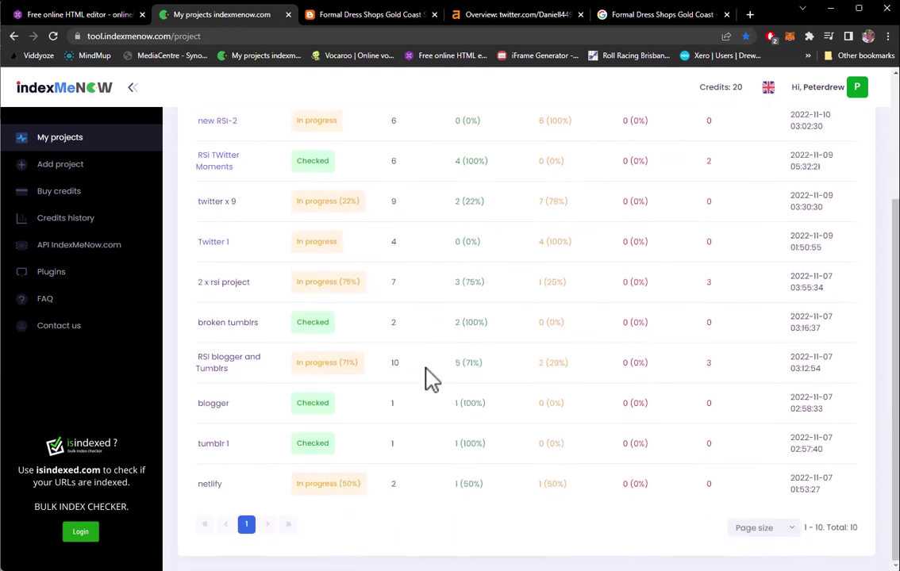
{"action": "scroll", "coordinate": [431, 379], "scroll_direction": "up", "scroll_amount": 3}
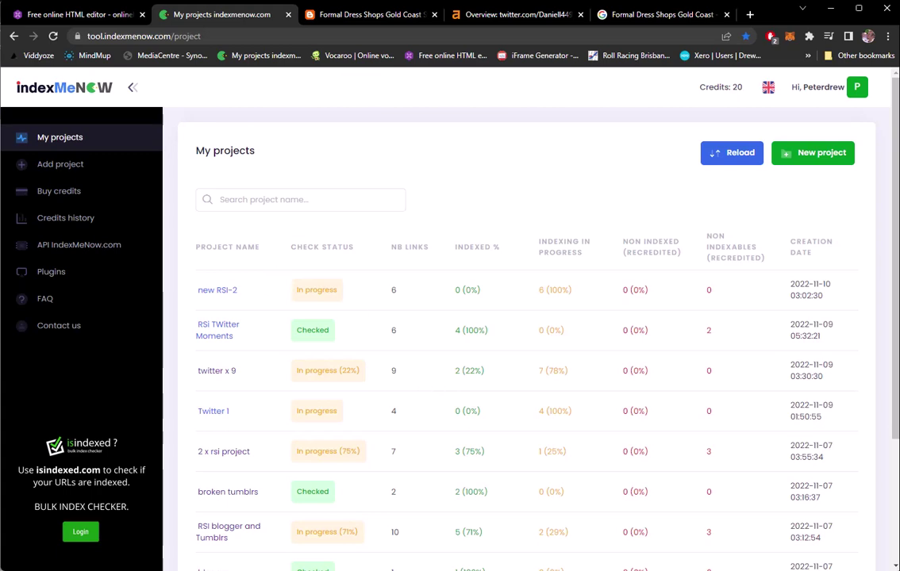
Step: Glance at the PDF of generated URLs, then return focus to the Notepad++ embed-code file
{"action": "key", "text": "alt+Tab"}
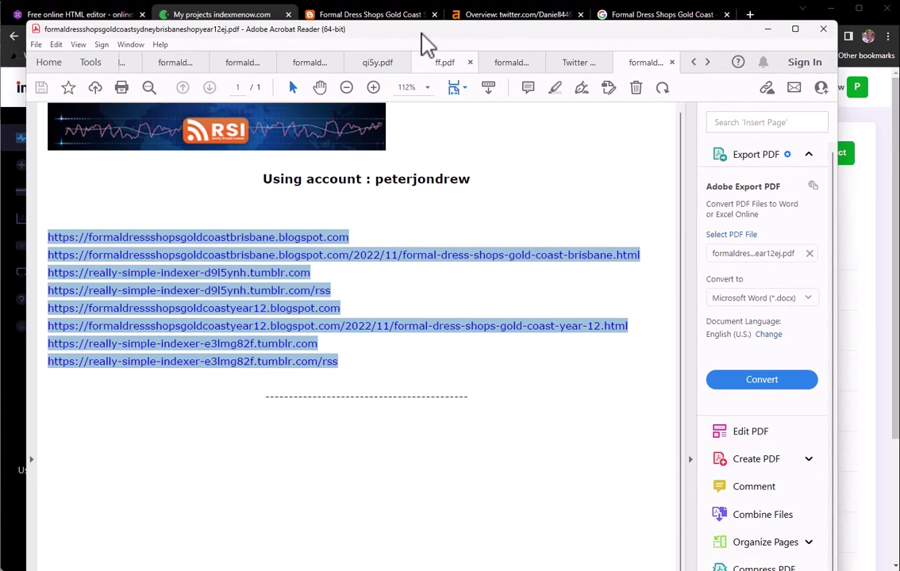
{"action": "key", "text": "alt+Tab"}
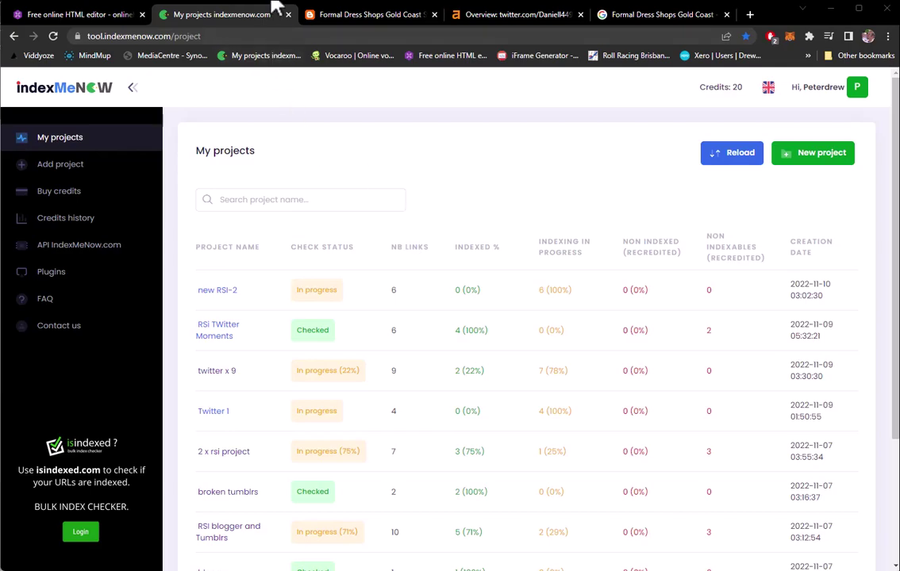
{"action": "key", "text": "alt+Tab"}
{"action": "left_click", "coordinate": [270, 232]}
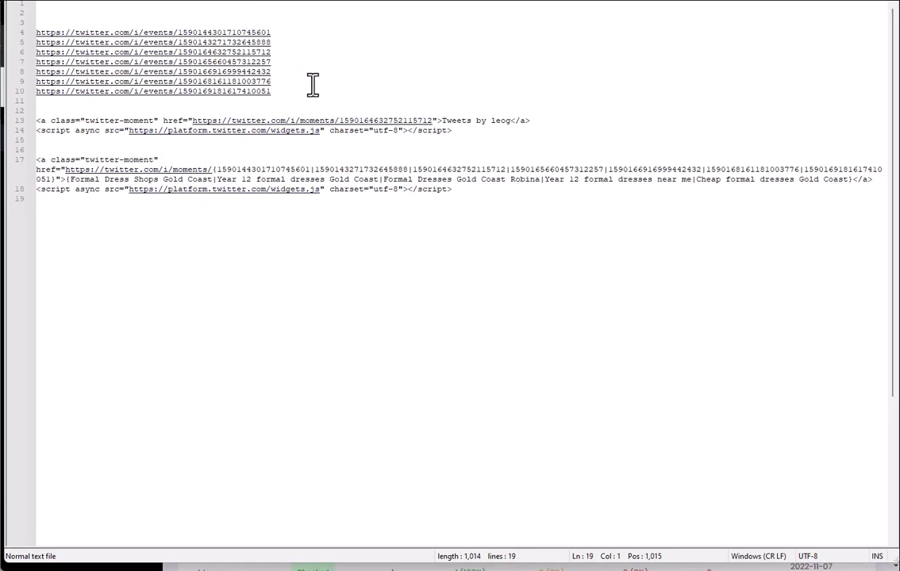
{"action": "left_click", "coordinate": [458, 191]}
{"action": "key", "text": "shift+Up"}
{"action": "key", "text": "shift+Up"}
{"action": "key", "text": "shift+Up"}
{"action": "key", "text": "shift+Home"}
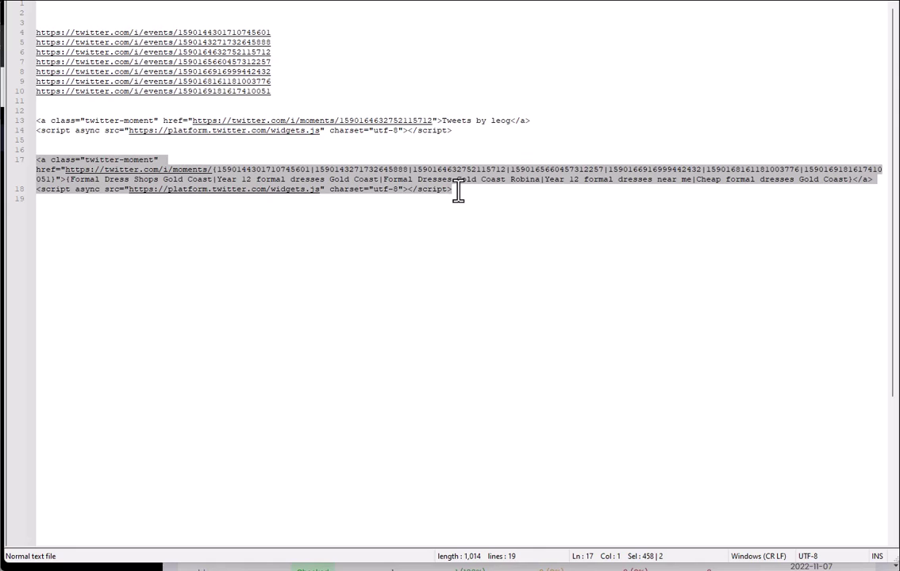
{"action": "key", "text": "Down"}
{"action": "double_click", "coordinate": [525, 169]}
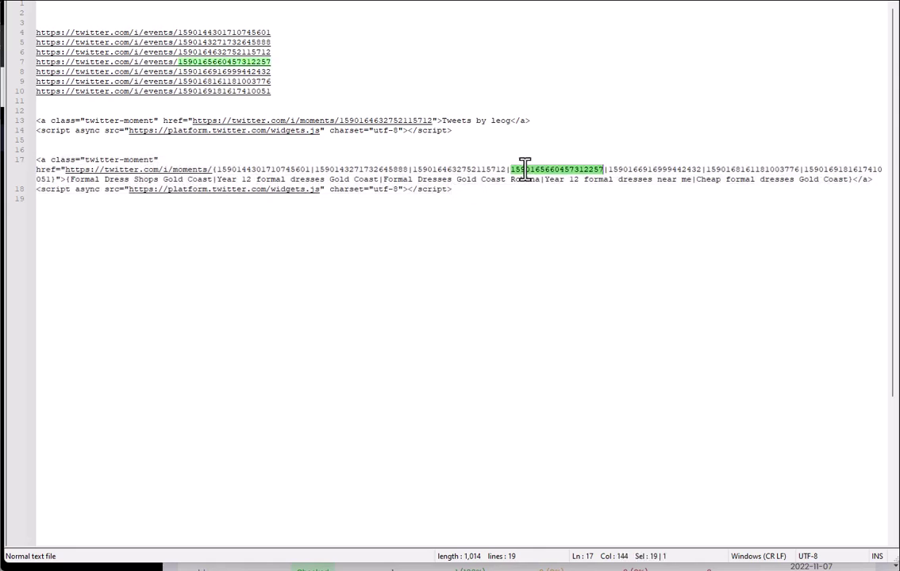
{"action": "triple_click", "coordinate": [589, 181]}
{"action": "double_click", "coordinate": [589, 181]}
{"action": "left_click_drag", "start_coordinate": [546, 181], "coordinate": [692, 184]}
Step: Select the single-moment embed code on lines 13–14
{"action": "left_click", "coordinate": [422, 228]}
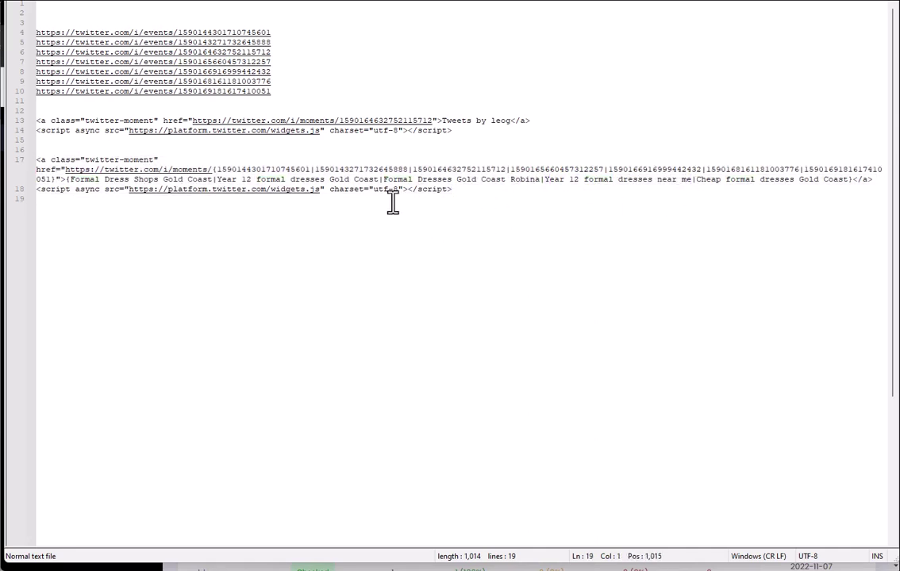
{"action": "left_click", "coordinate": [507, 135]}
{"action": "left_click_drag", "start_coordinate": [508, 135], "coordinate": [37, 123]}
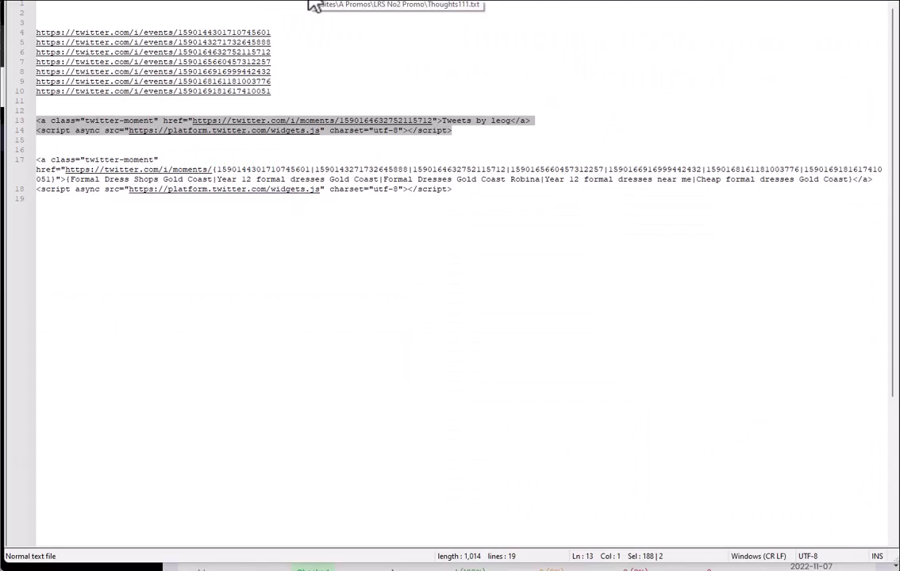
Step: Highlight the onlinehtmleditor site address, then return to the IndexMeNow projects list and highlight its address
{"action": "key", "text": "alt+Tab"}
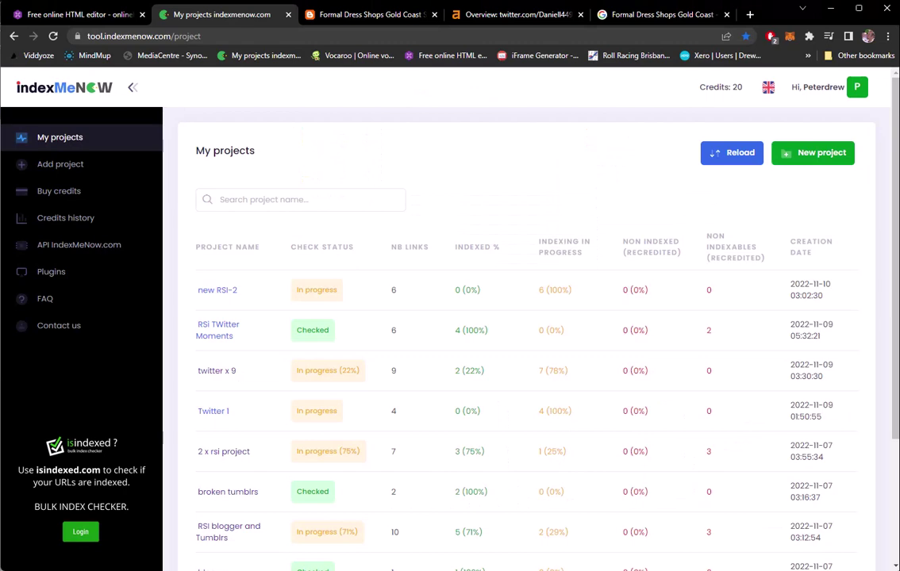
{"action": "left_click", "coordinate": [71, 17]}
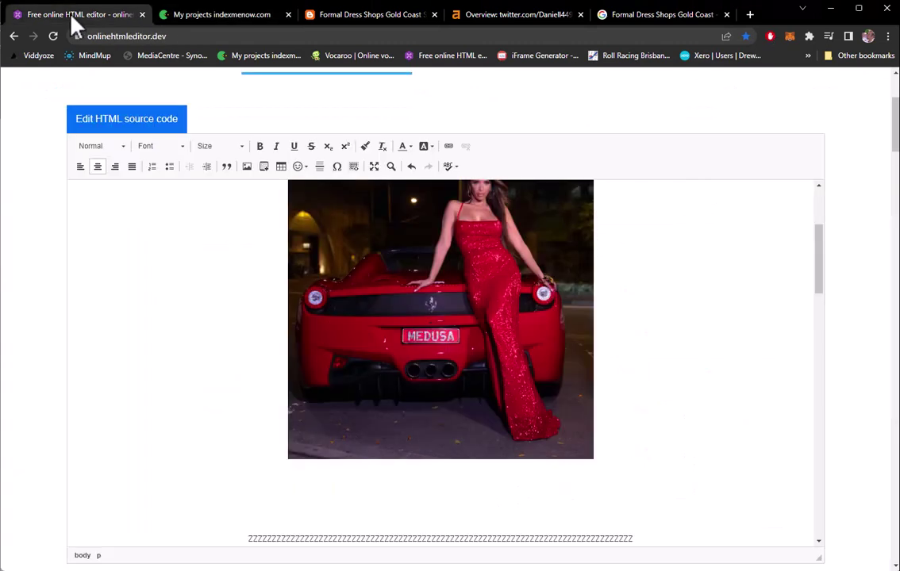
{"action": "double_click", "coordinate": [133, 41]}
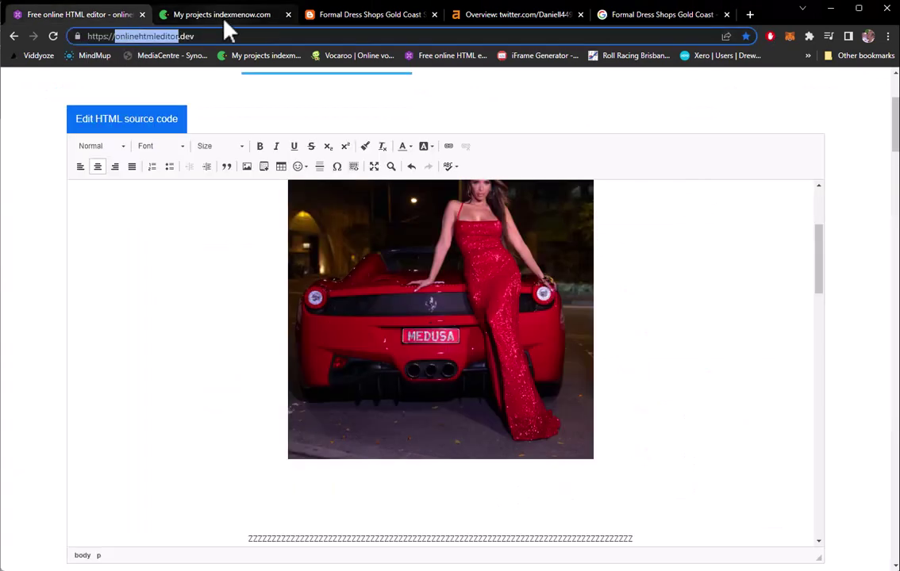
{"action": "left_click", "coordinate": [222, 16]}
{"action": "double_click", "coordinate": [147, 36]}
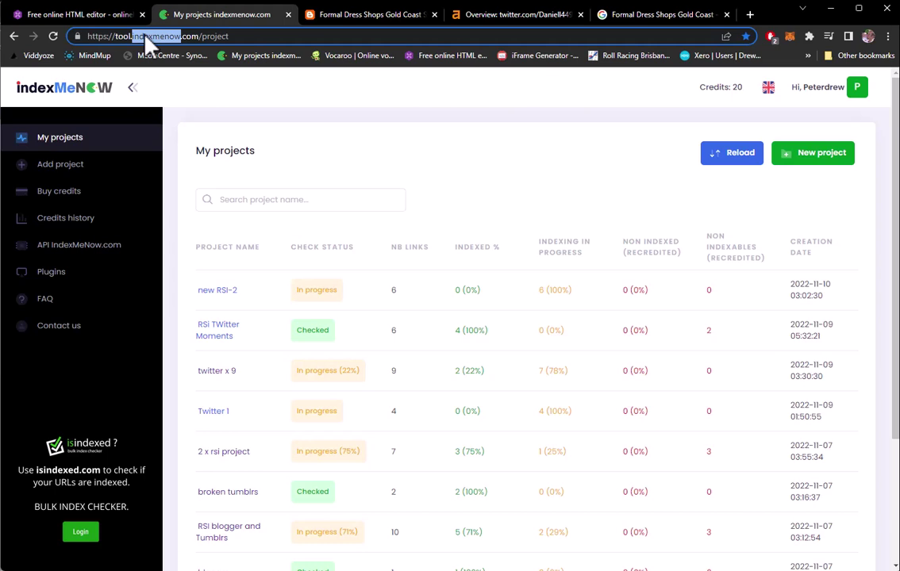
Step: Show the 'Formal Dress Shops Gold Coast' results and find the twitter.com status post listed third
{"action": "left_click", "coordinate": [675, 17]}
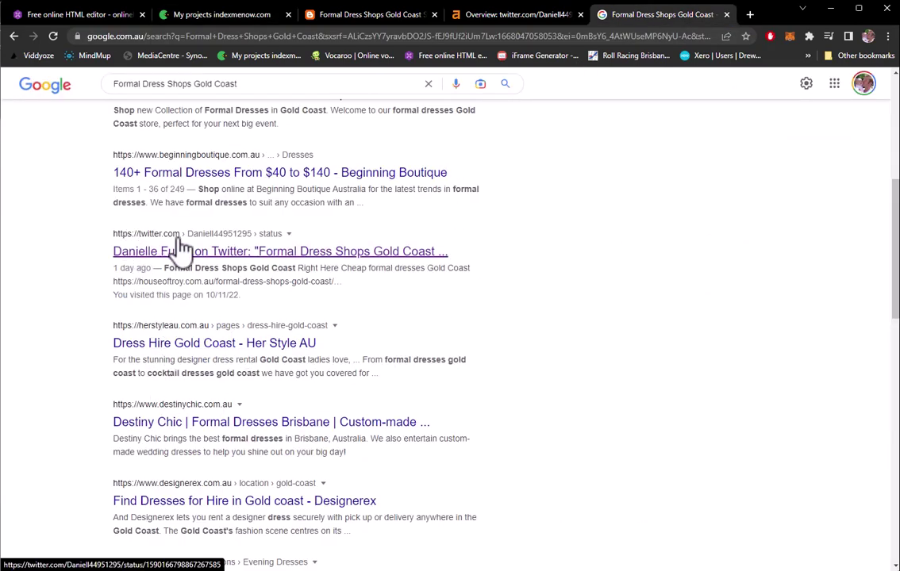
{"action": "scroll", "coordinate": [70, 238], "scroll_direction": "up", "scroll_amount": 4}
{"action": "scroll", "coordinate": [77, 243], "scroll_direction": "up", "scroll_amount": 3}
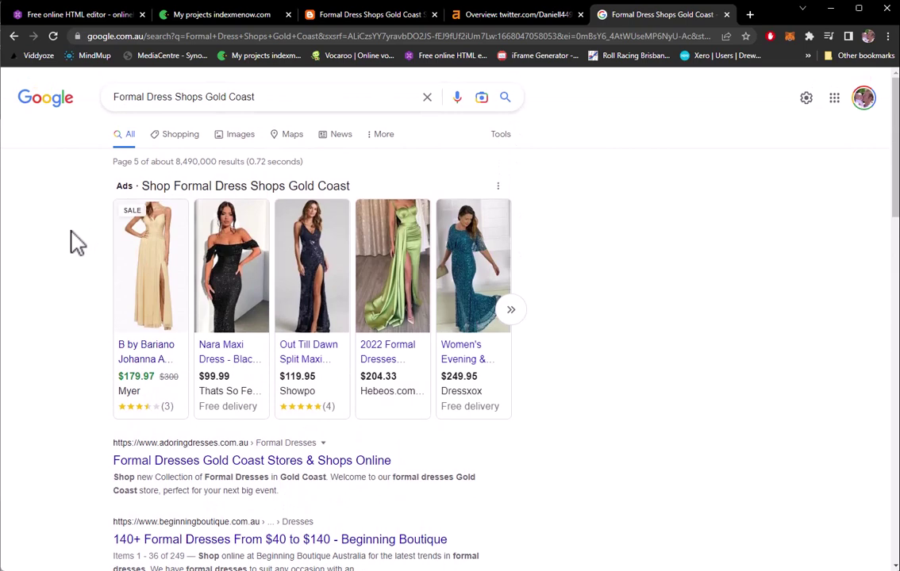
{"action": "scroll", "coordinate": [77, 243], "scroll_direction": "down", "scroll_amount": 3}
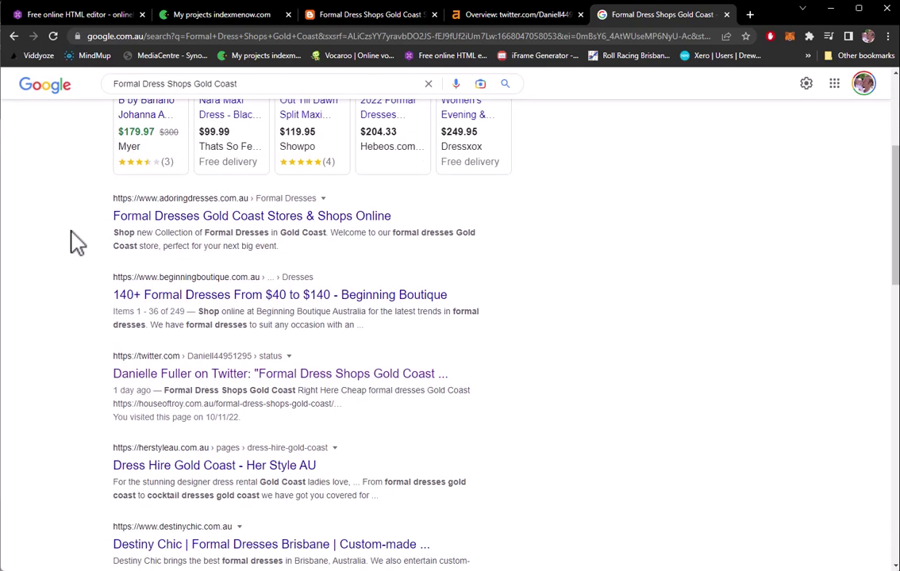